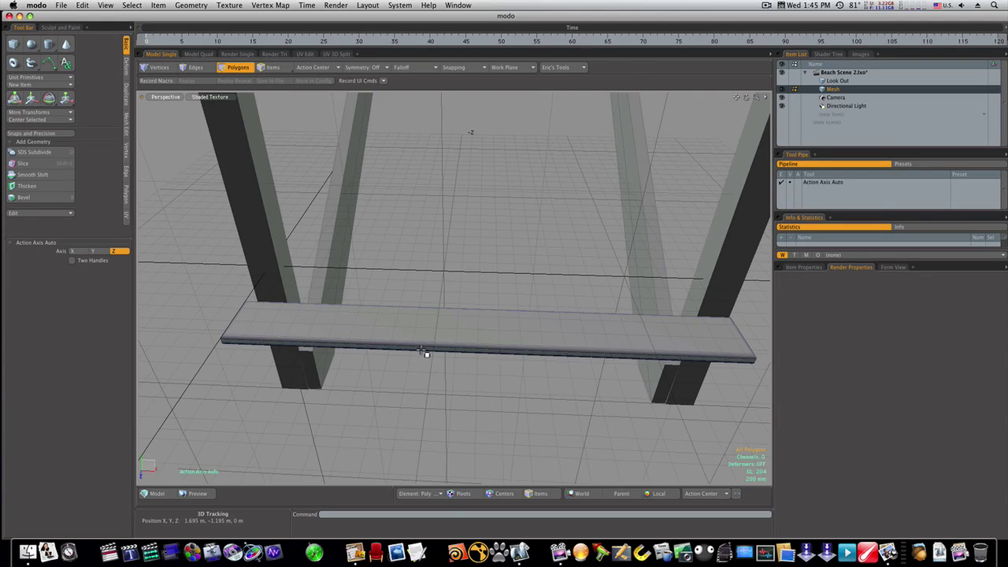
- Cut two symmetric Loop Slices along the whole plank's long edges, in Symmetry mode at 1% position
double_click(423, 341)
click(127, 132)
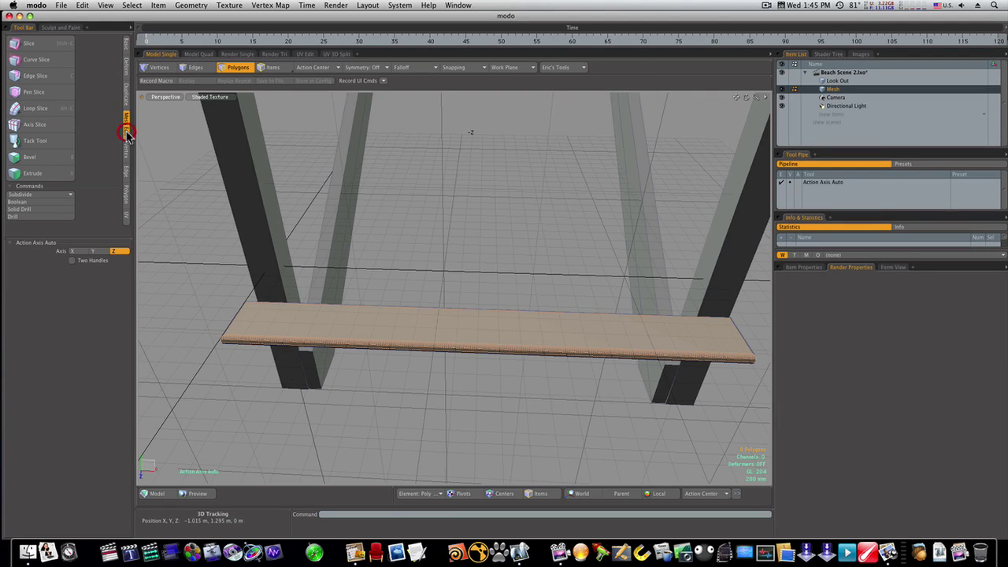
click(47, 105)
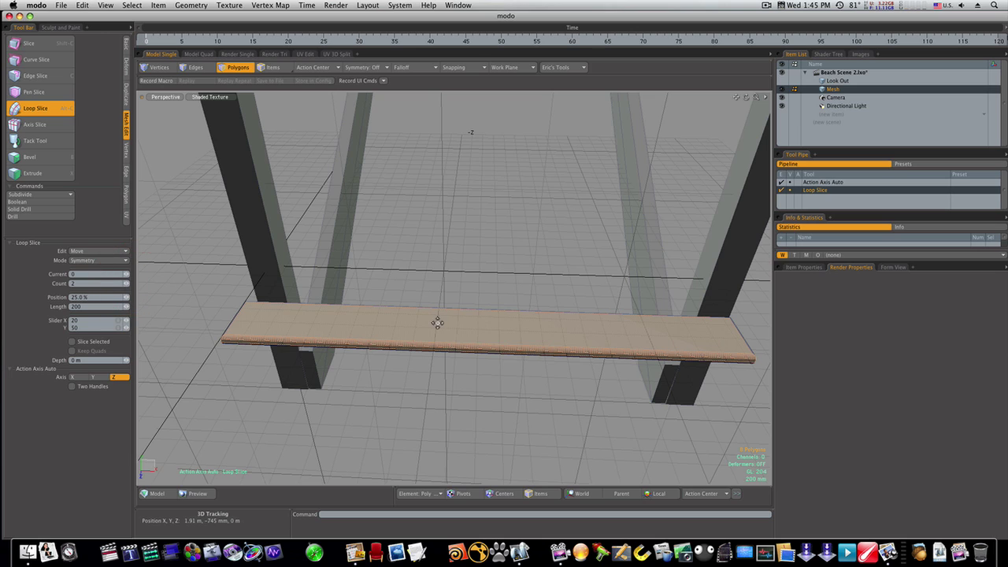
click(438, 323)
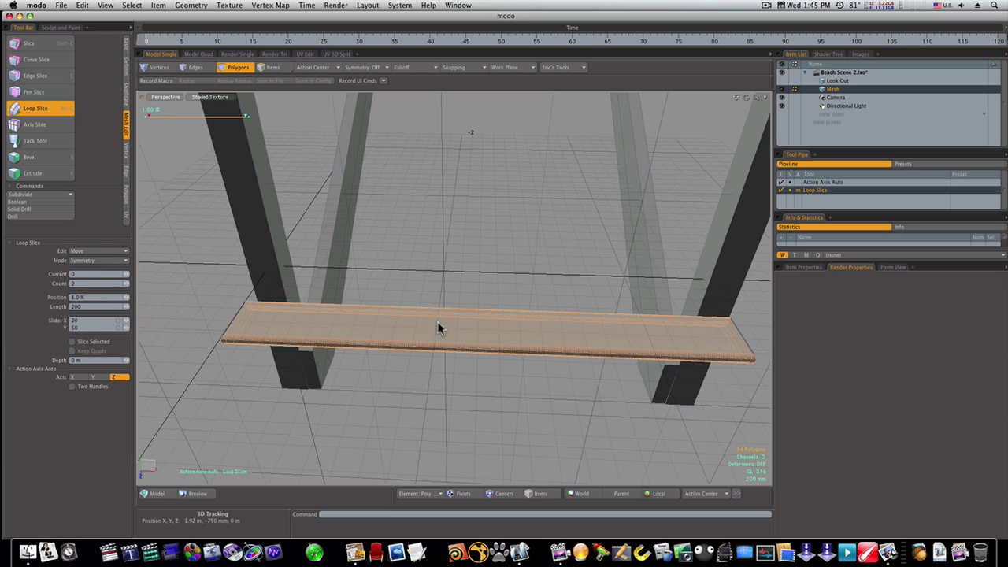
click(494, 443)
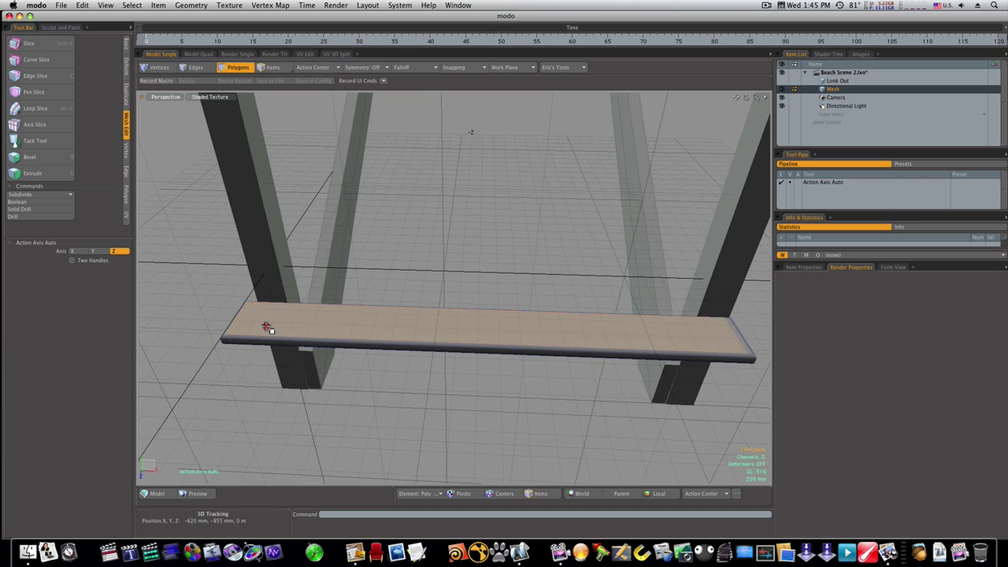
- Add a second symmetric pair of Loop Slices across the plank near its two short ends, at 8% position
click(56, 112)
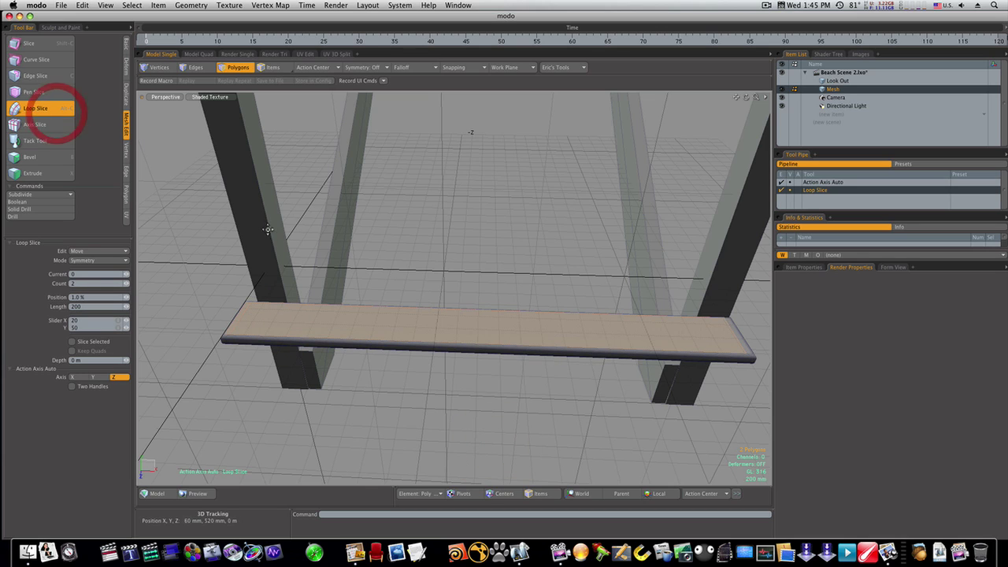
click(335, 320)
drag(336, 321, 345, 321)
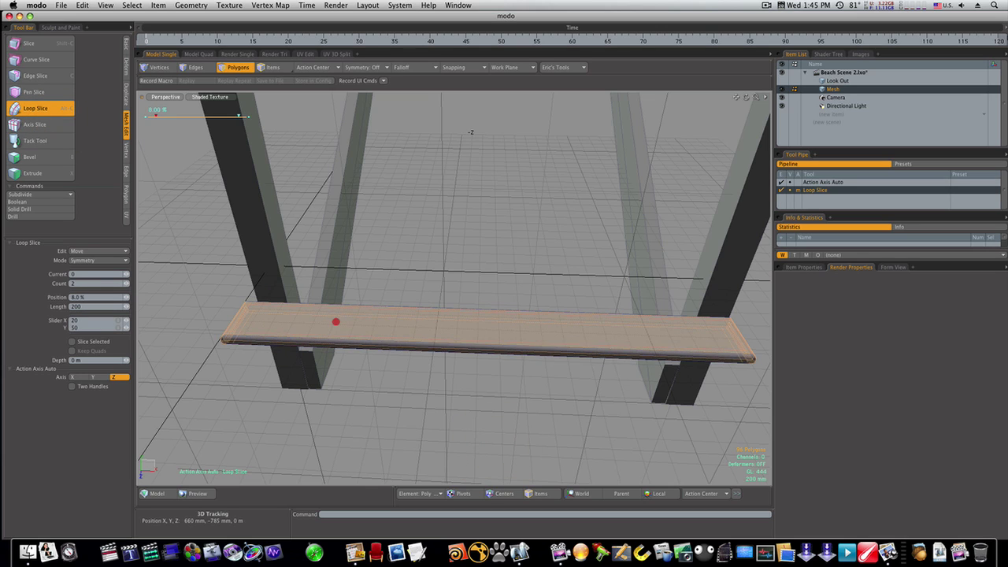
click(383, 394)
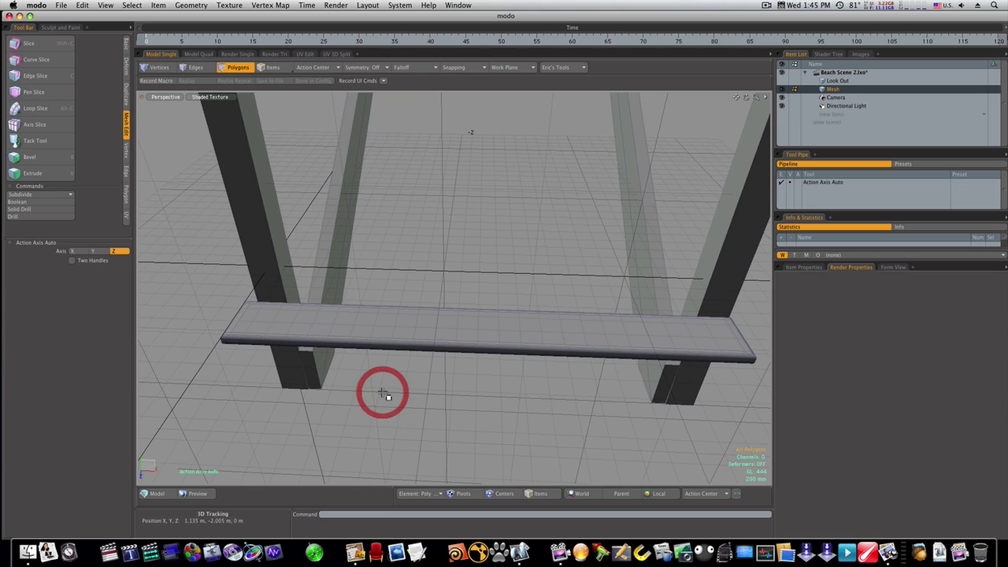
- Try subdivision smoothing on the whole plank and switch it back to plain polygons
double_click(401, 335)
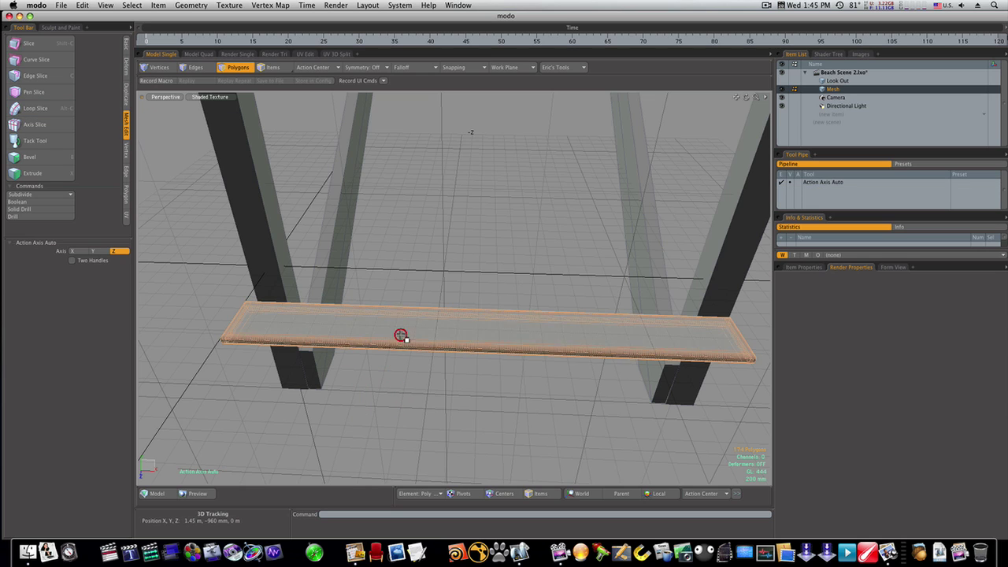
click(403, 388)
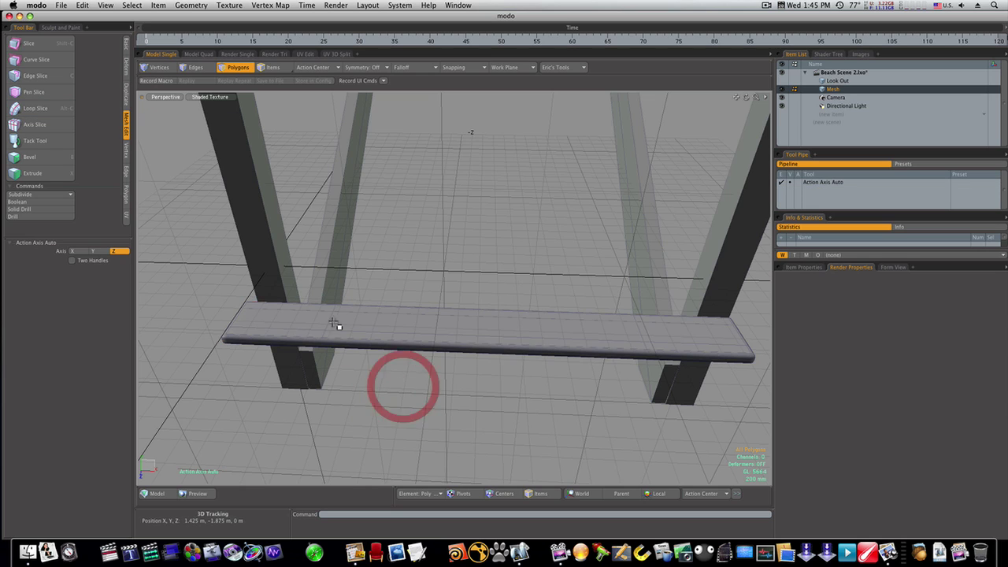
double_click(505, 340)
click(496, 369)
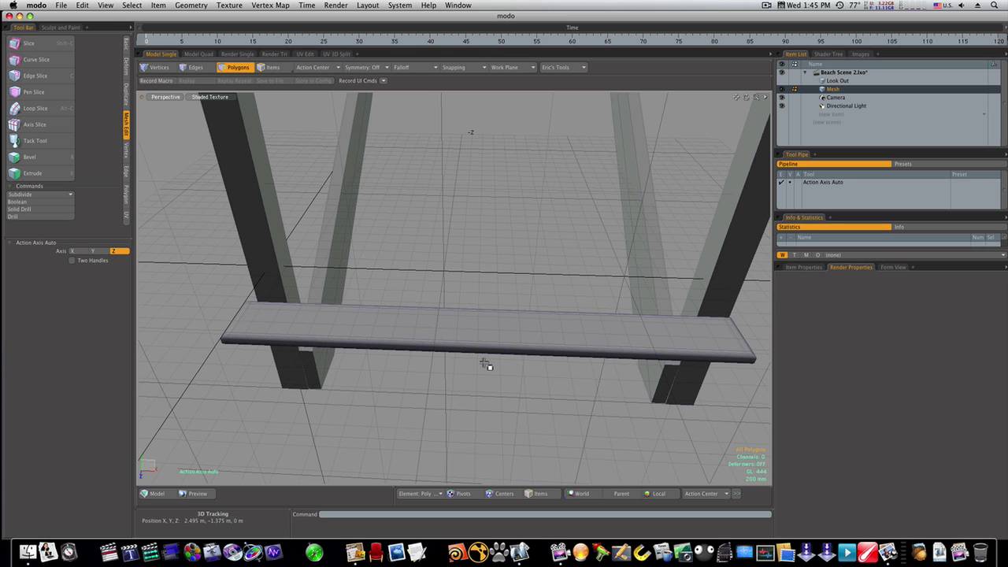
- Move the whole plank about -955 mm in Z and adjust its height to the foot of the sloping beams
alt+drag(481, 360, 484, 326)
key(3)
click(481, 391)
double_click(480, 392)
key(w)
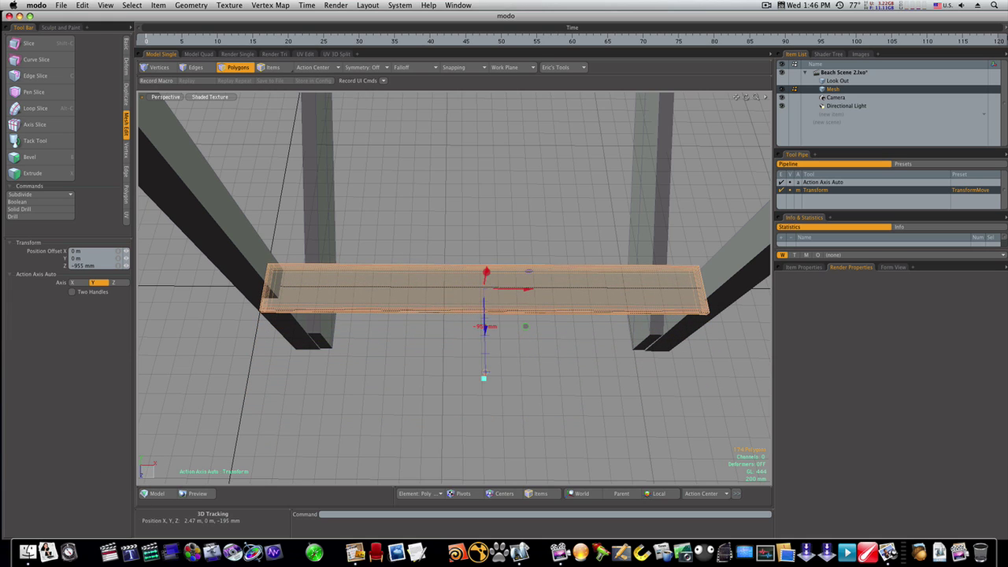
drag(487, 272, 489, 209)
- Scale the plank to about 89.5% in X and shift it about 50 mm in X and -165 mm in Z to fit between the beams
key(r)
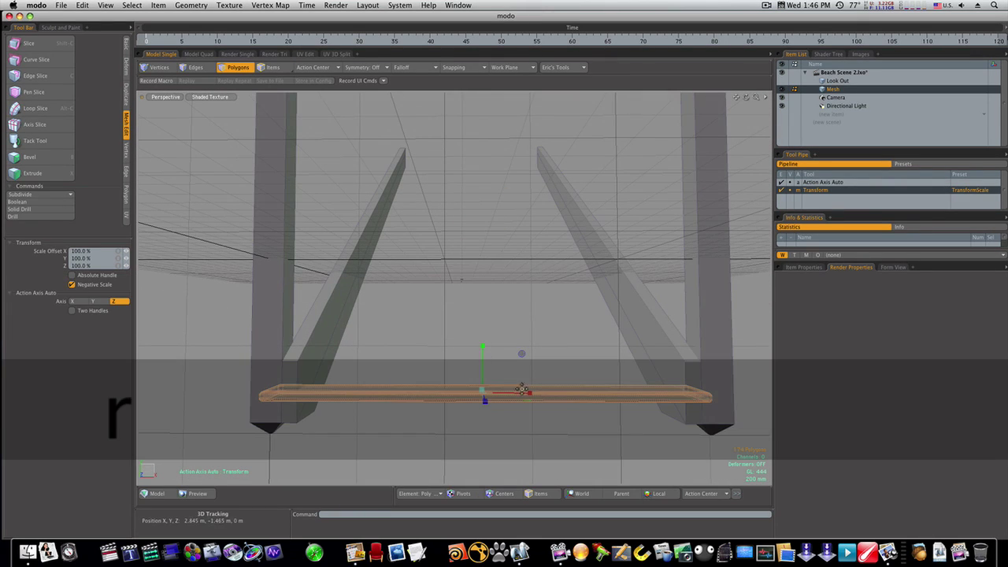
drag(527, 393, 527, 393)
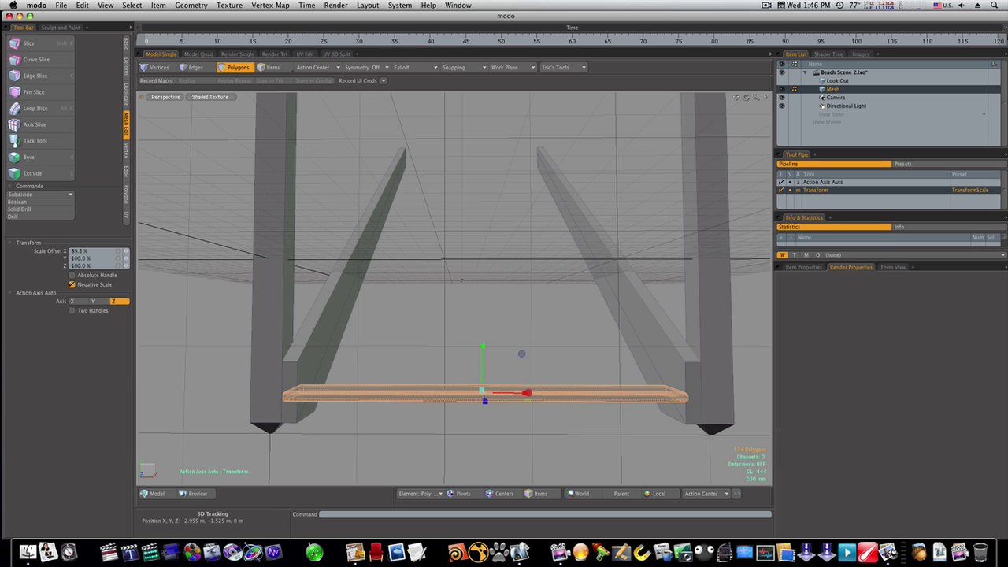
key(w)
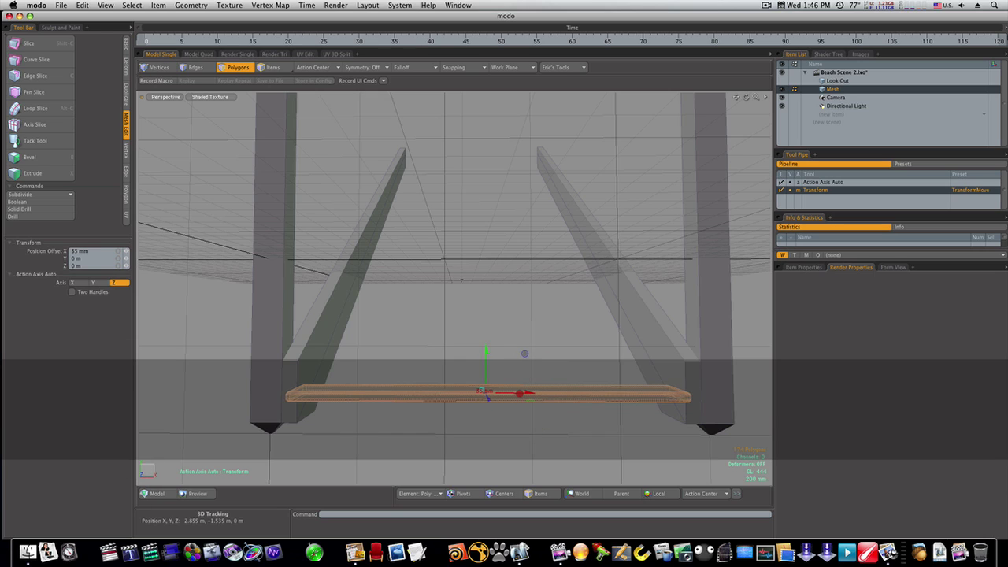
alt+drag(524, 393, 646, 376)
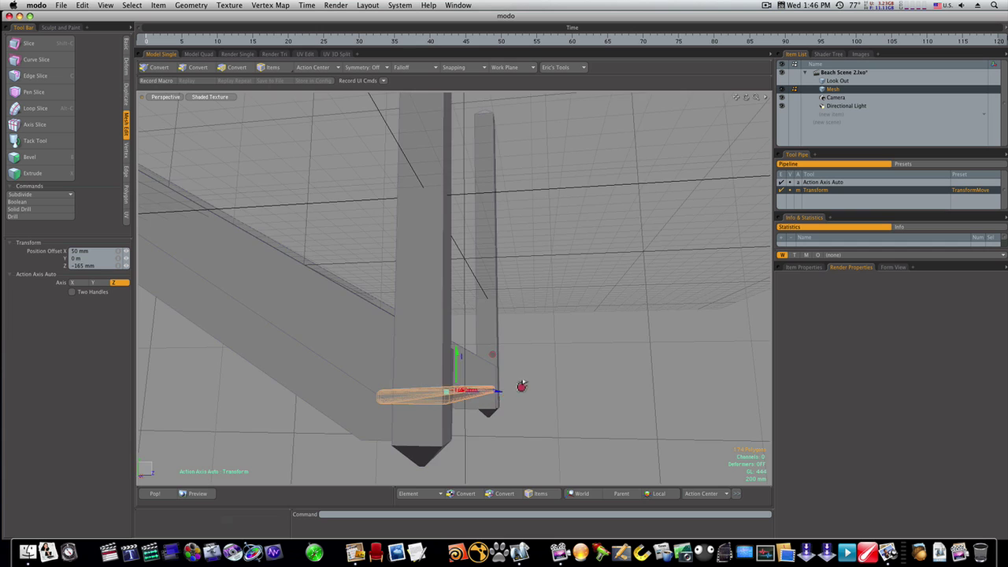
alt+drag(521, 386, 384, 457)
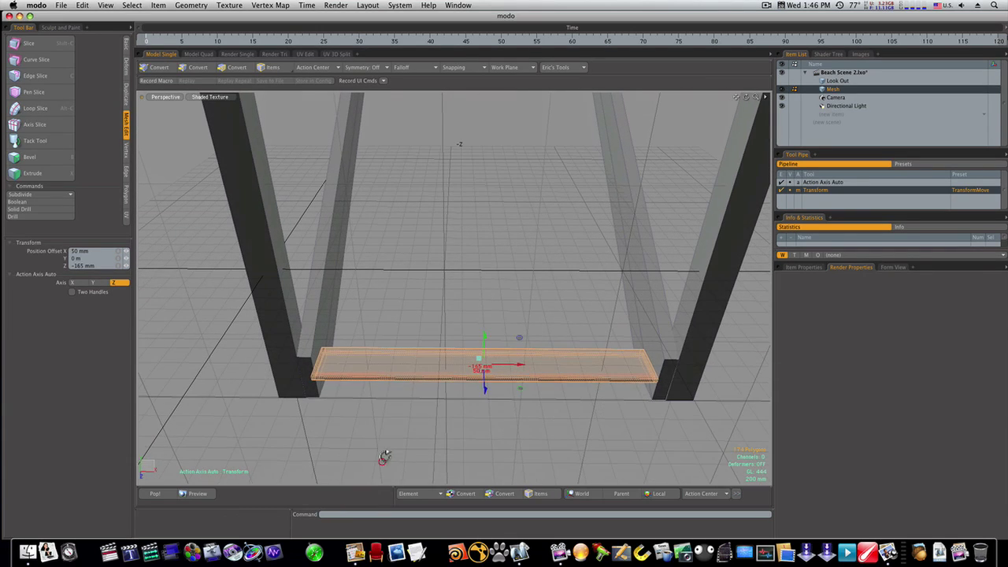
- Scale the plank's depth along Z and reposition it as the lowest tread between the sloping beams
key(r)
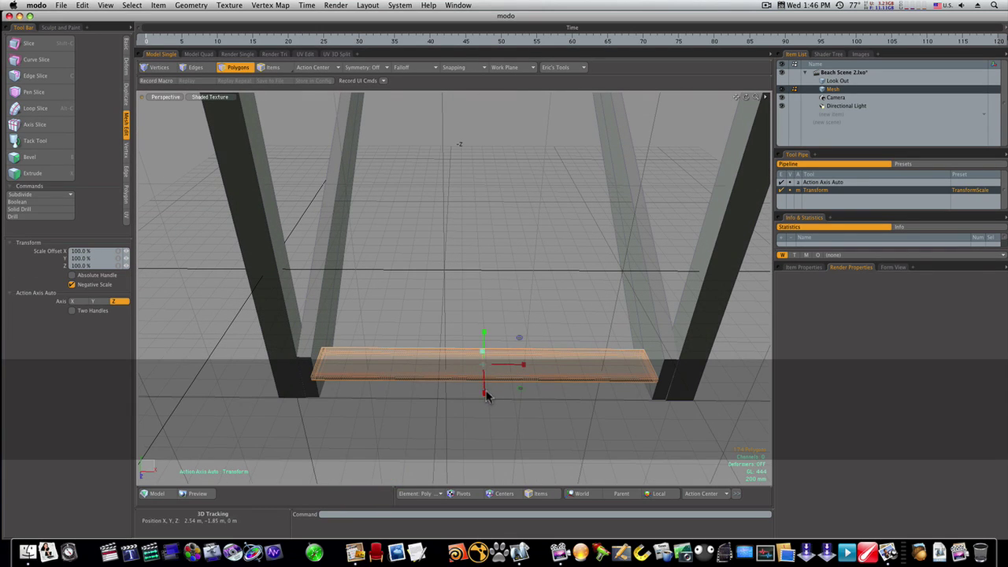
drag(485, 394, 499, 340)
key(w)
key(q)
- Duplicate the lowest tread and move the copy about 400 mm in Y and -530 mm in Z as the second tread
click(486, 326)
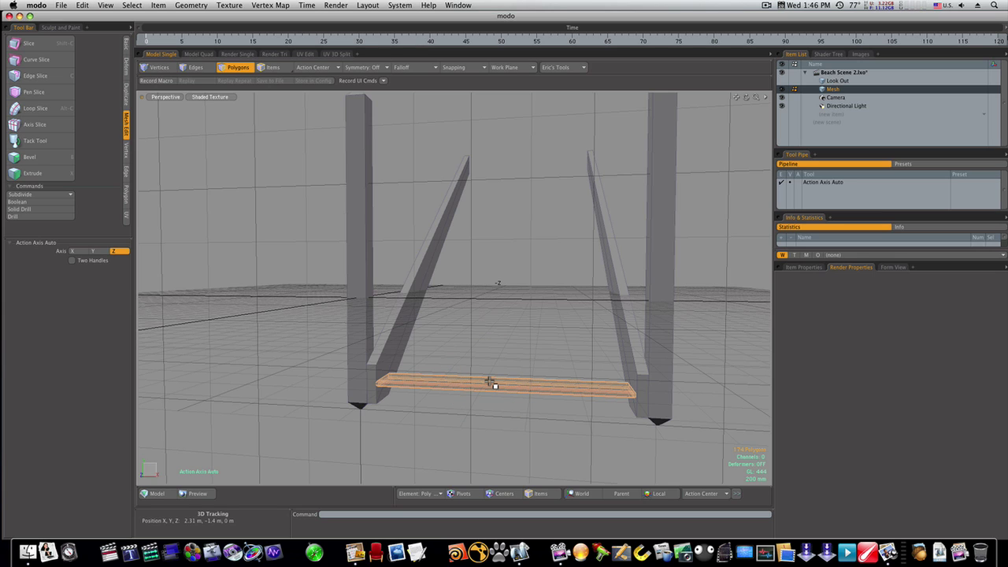
key(w)
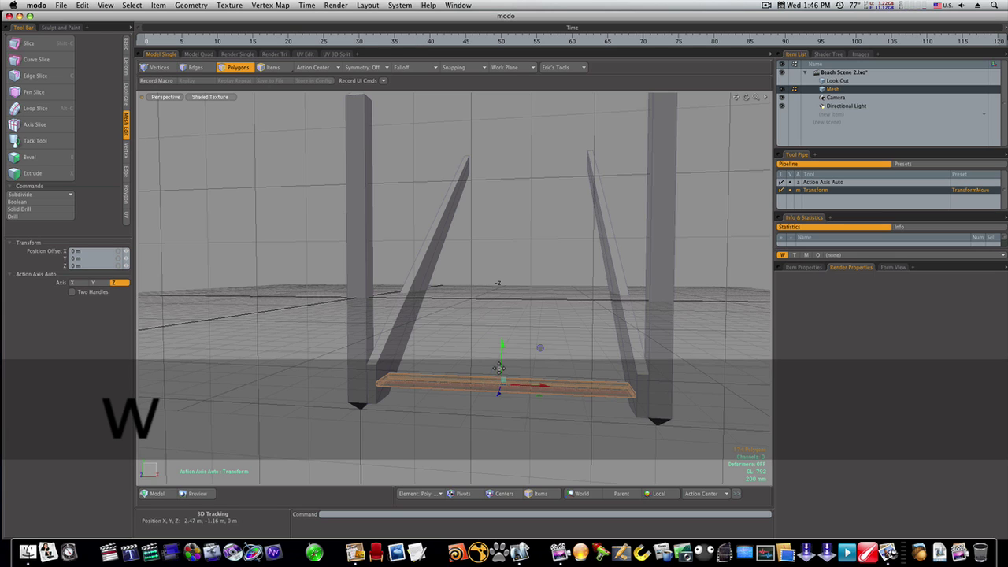
drag(501, 370, 502, 347)
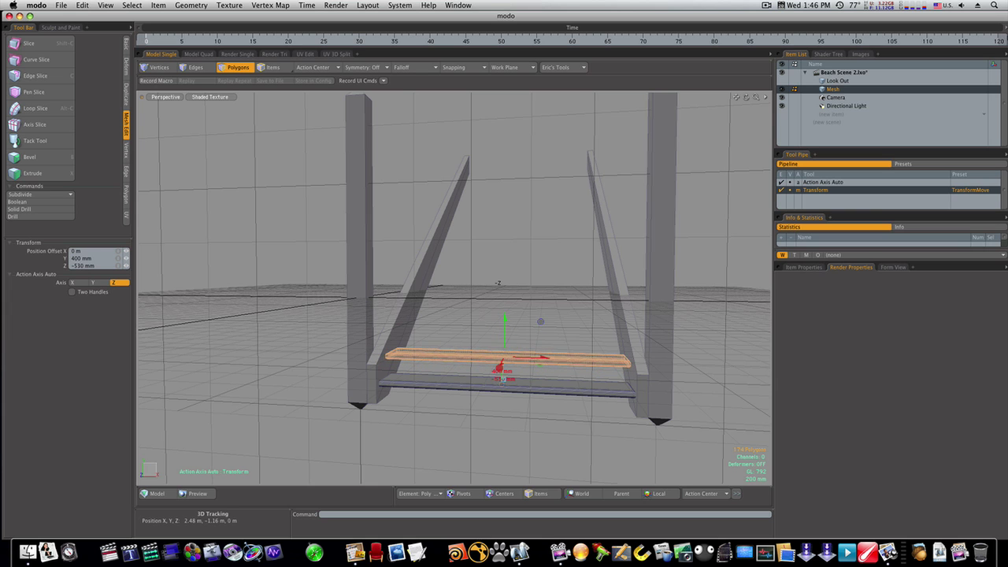
alt+drag(502, 363, 493, 381)
key(q)
click(499, 282)
- Duplicate the two lower treads together and move the copies about 810 mm in Y and -1.57 m in Z
click(492, 380)
click(493, 379)
shift+click(499, 342)
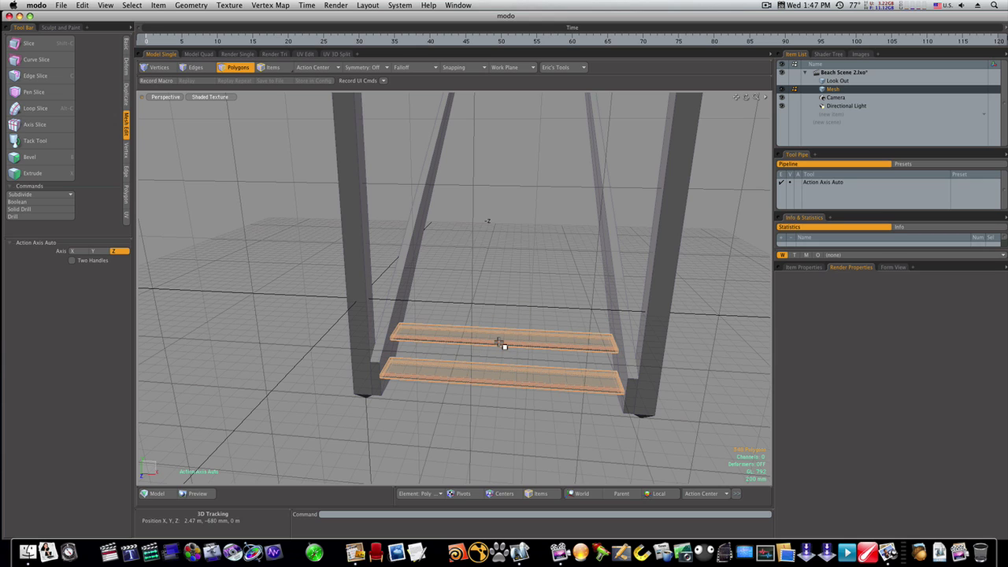
key(super+v)
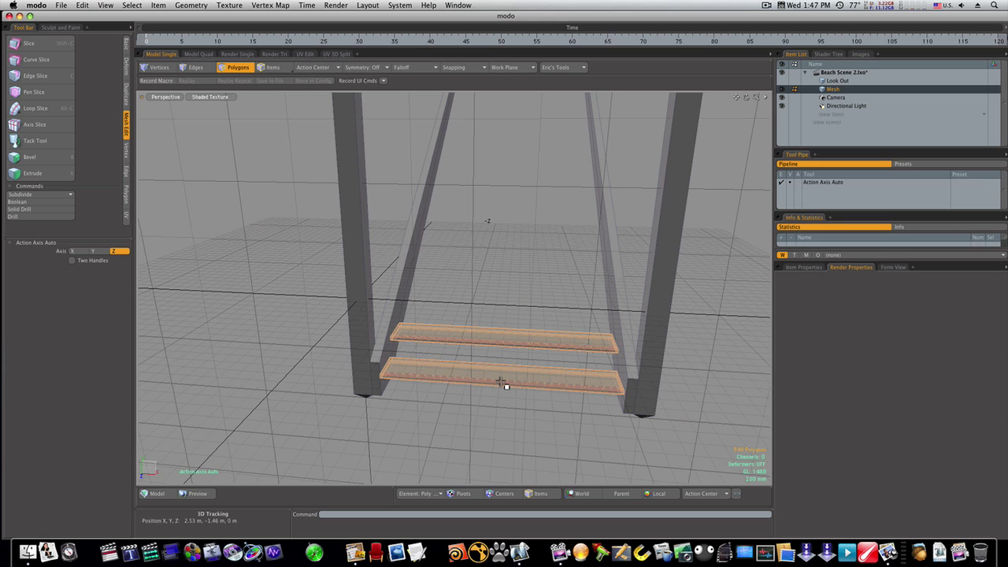
key(w)
drag(502, 384, 501, 345)
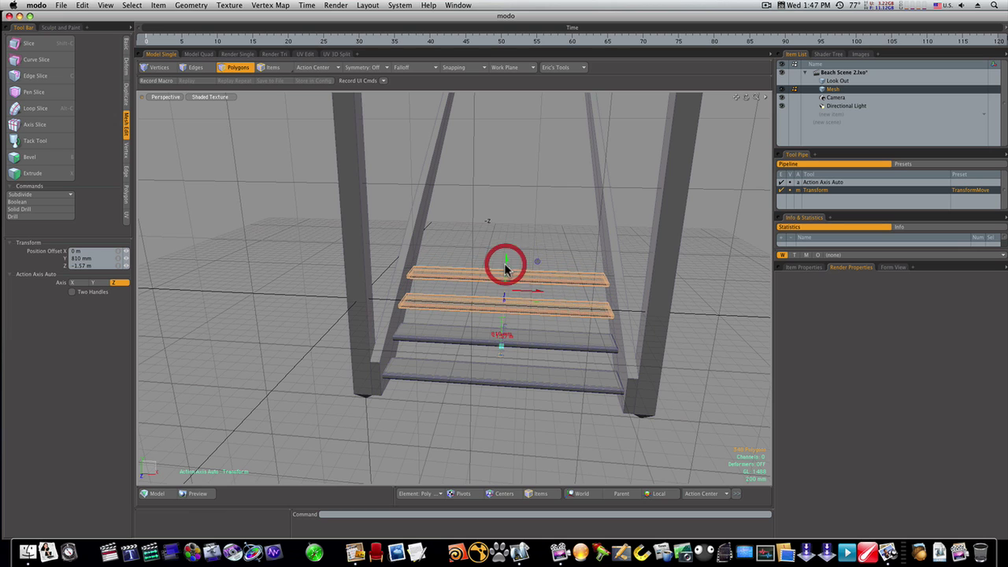
- Refine the two copied treads' offset to about 930 mm in Y and -1.5 m in Z, following the beams' slope
alt+drag(505, 269, 329, 270)
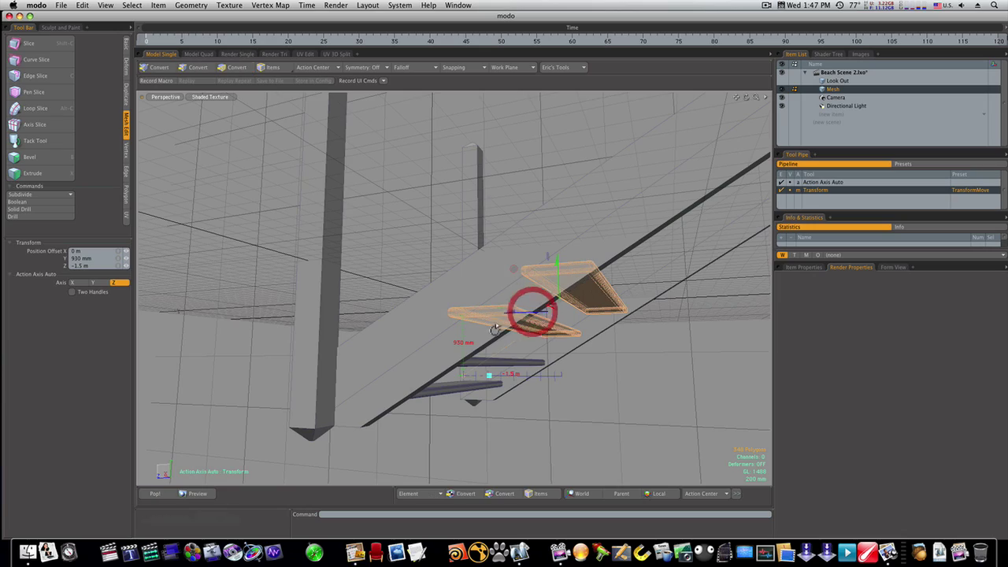
alt+drag(494, 329, 398, 108)
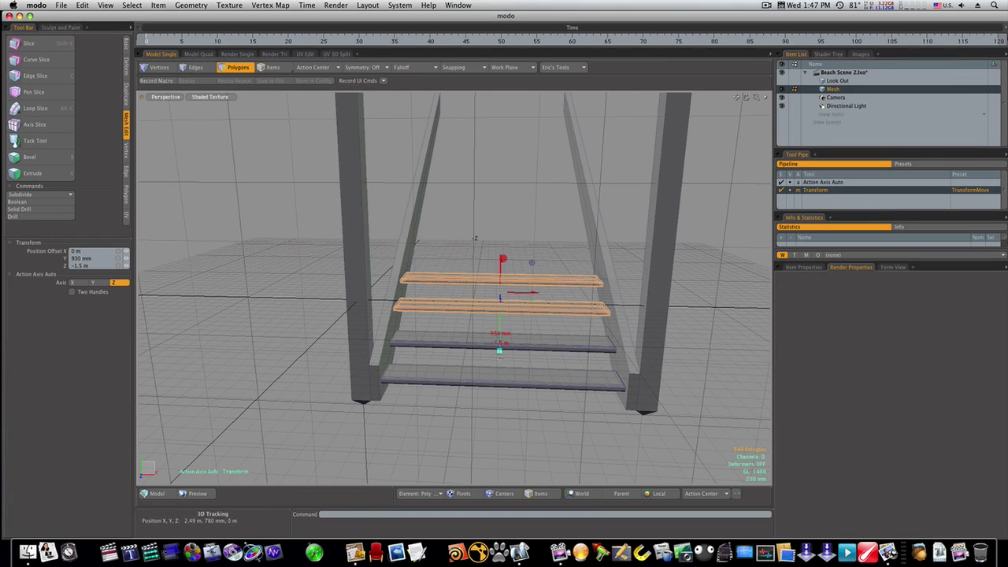
drag(503, 259, 502, 263)
key(q)
click(506, 253)
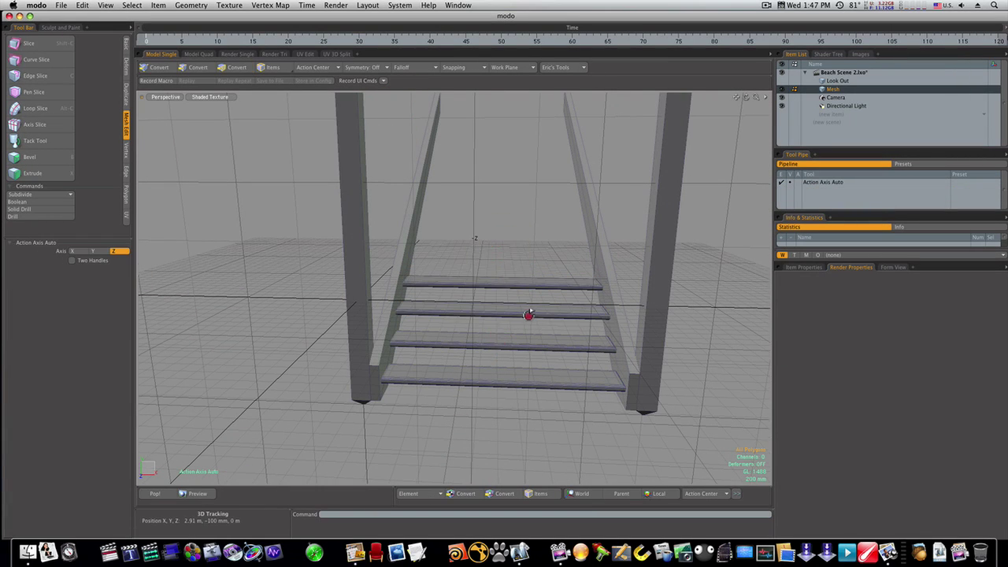
- Move only the top tread about 30 mm in Y and 70 mm in Z to even out its spacing
alt+drag(529, 315, 347, 275)
key(3)
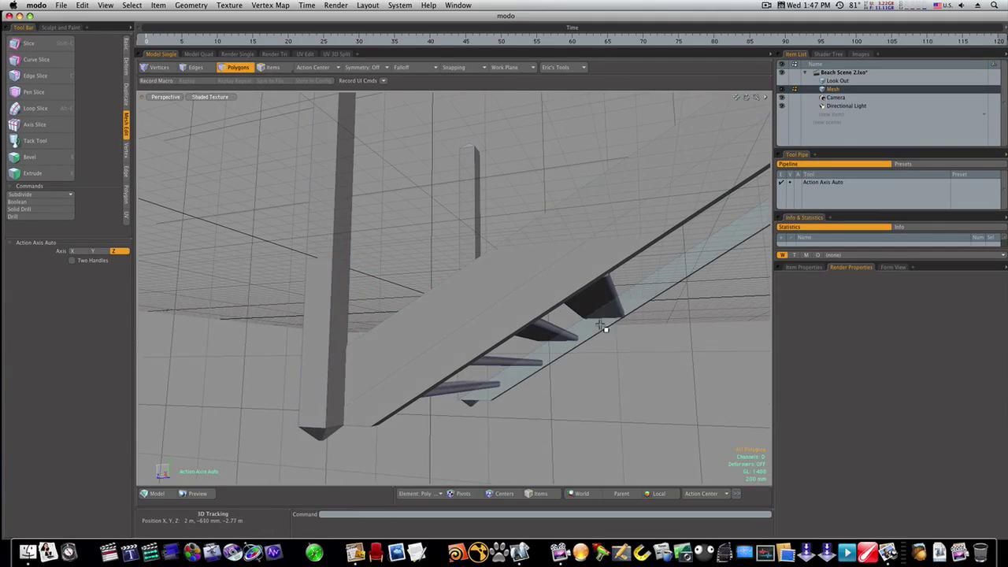
key(w)
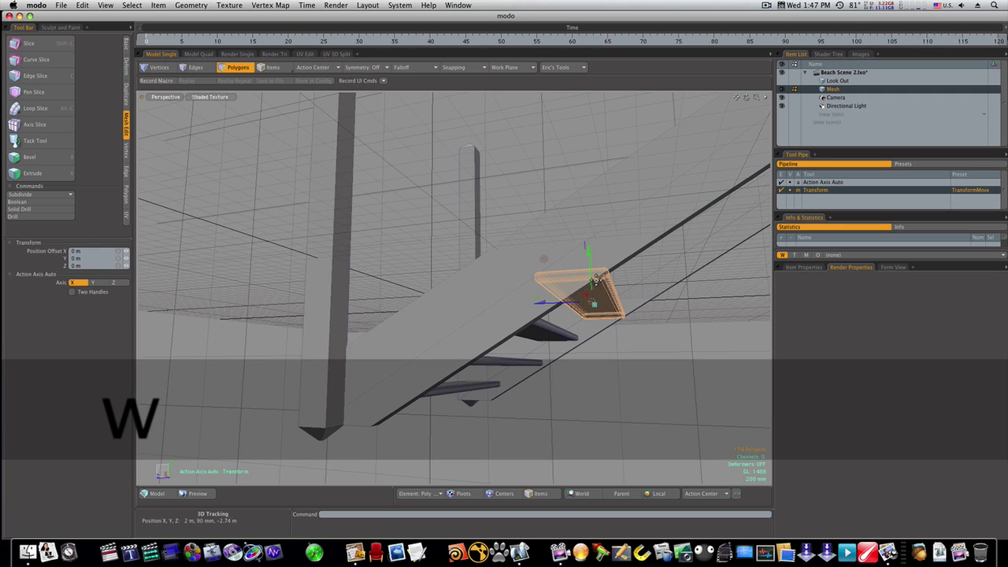
drag(592, 282, 590, 277)
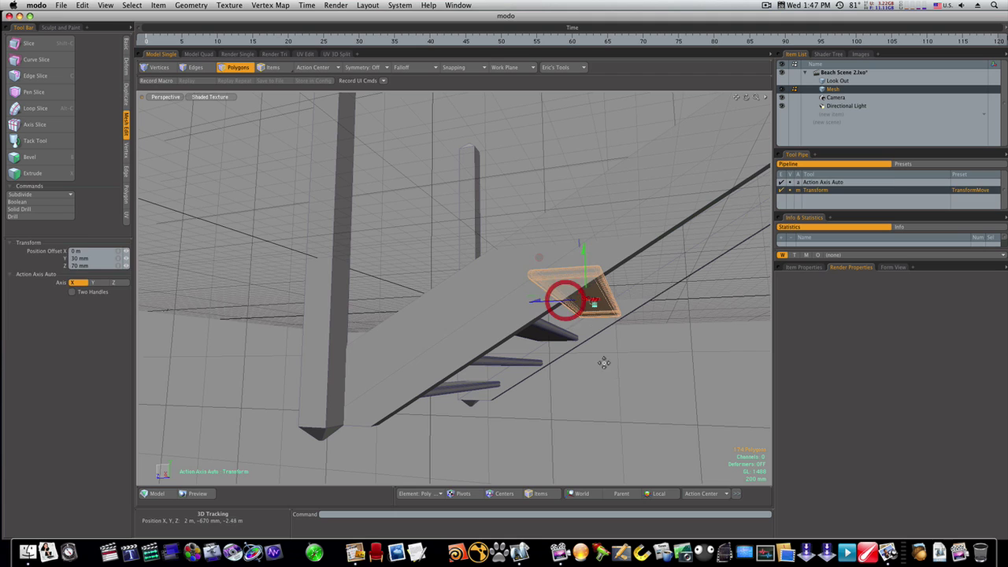
key(q)
click(612, 371)
- Nudge the top tread slightly upward in Y from the front view and clear the selection
alt+drag(596, 370, 755, 390)
click(529, 287)
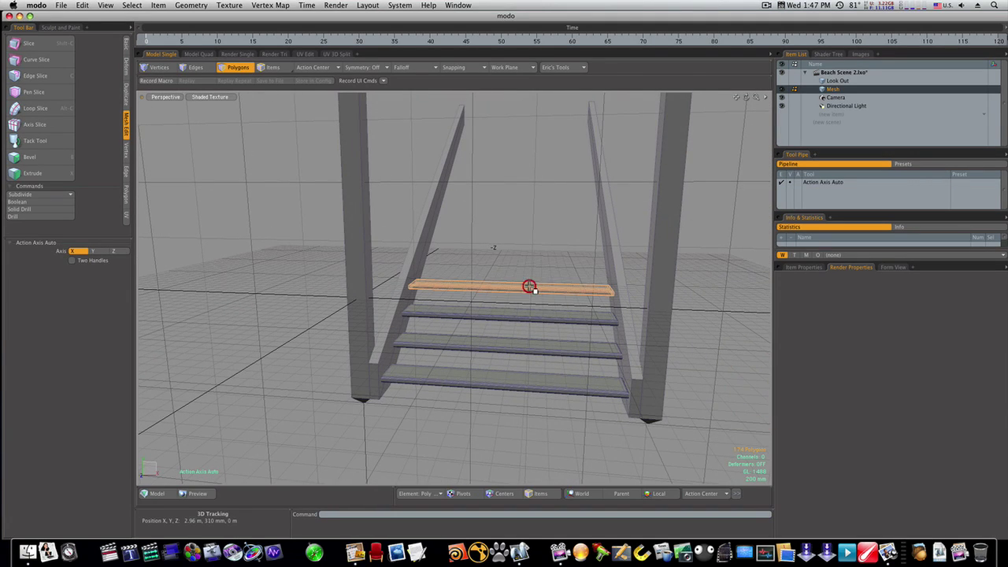
key(w)
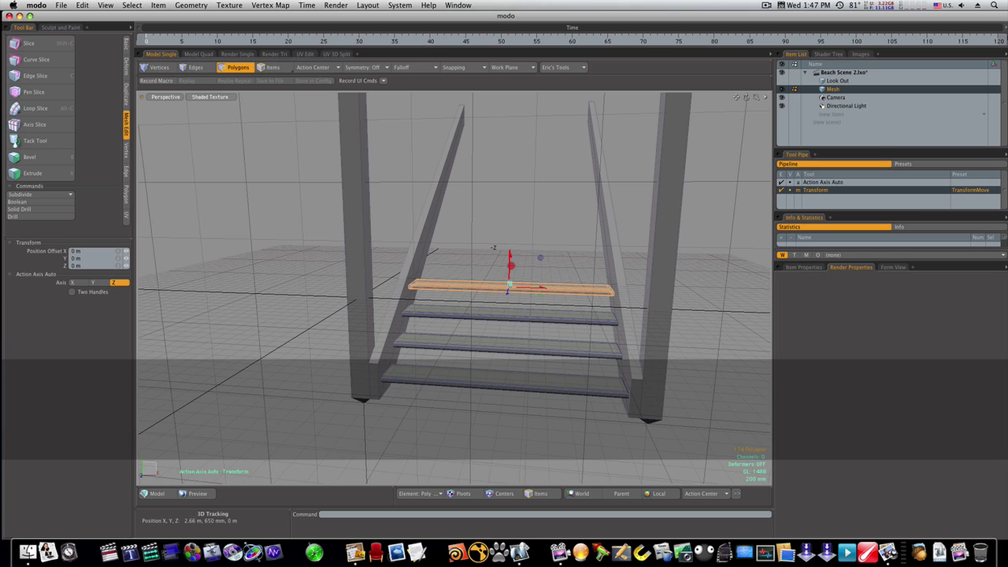
drag(510, 256, 509, 253)
click(507, 254)
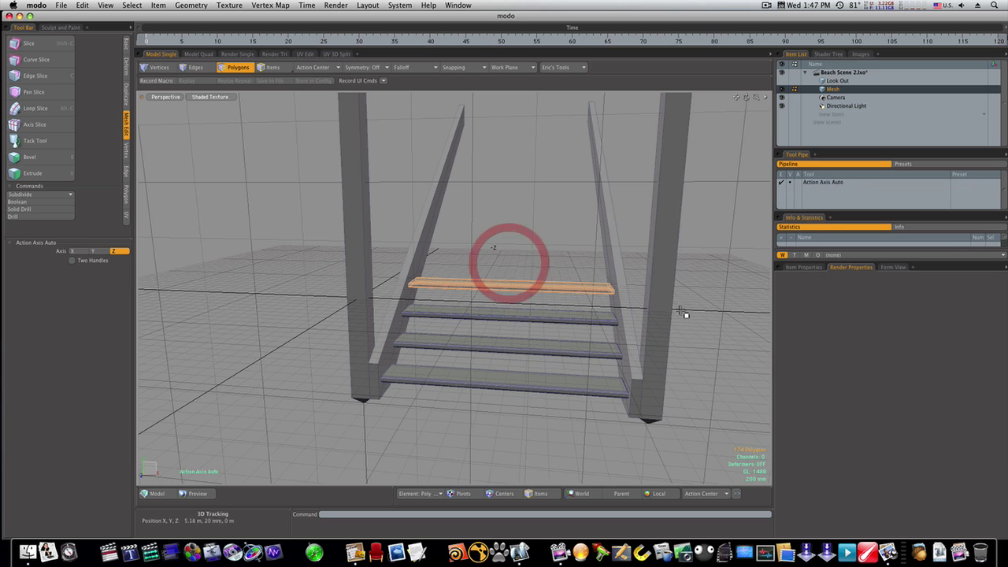
click(682, 308)
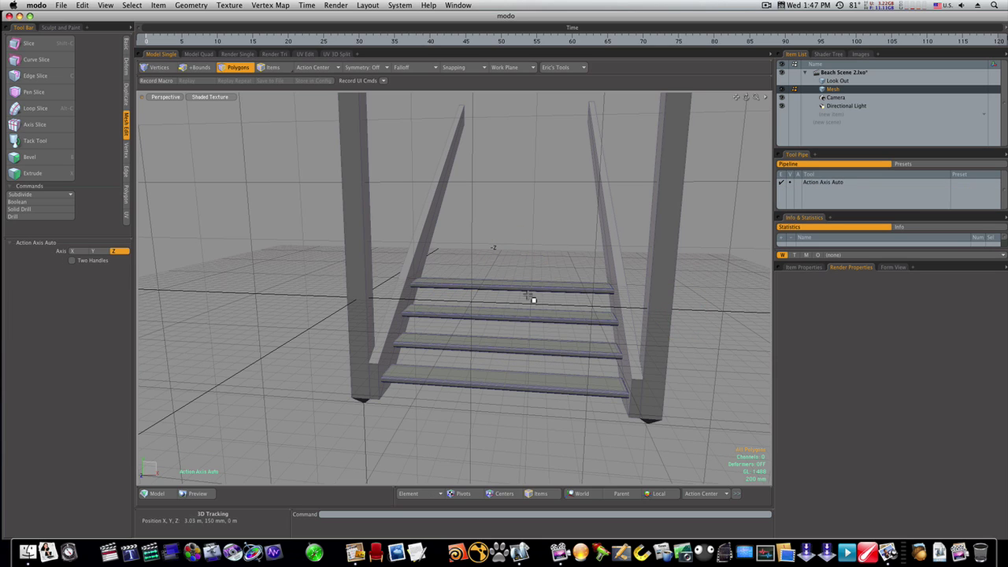
- Duplicate all four treads together and move the copies about 1.86 m in Y and -3.16 m in Z
click(480, 375)
shift+click(498, 339)
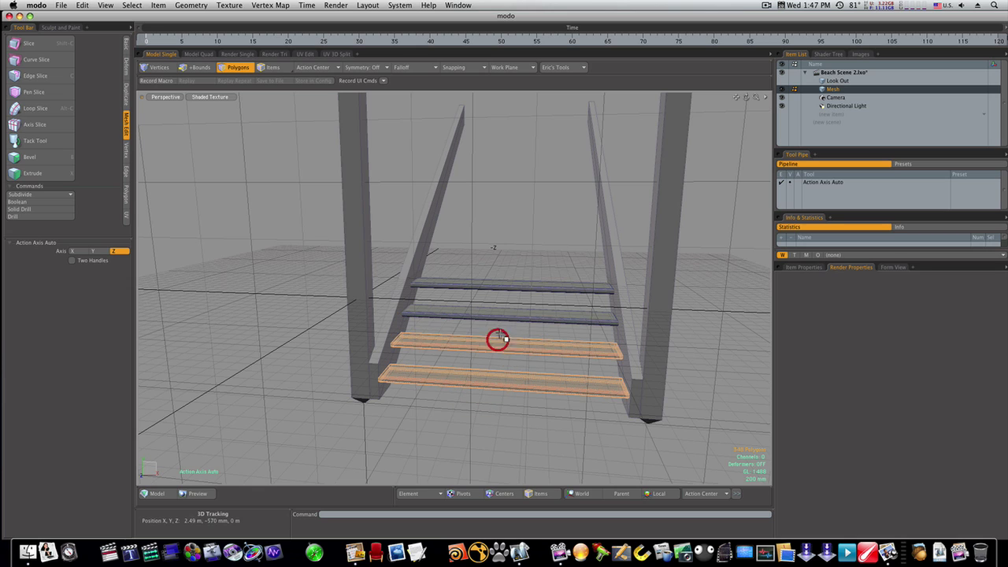
shift+click(502, 316)
shift+click(513, 287)
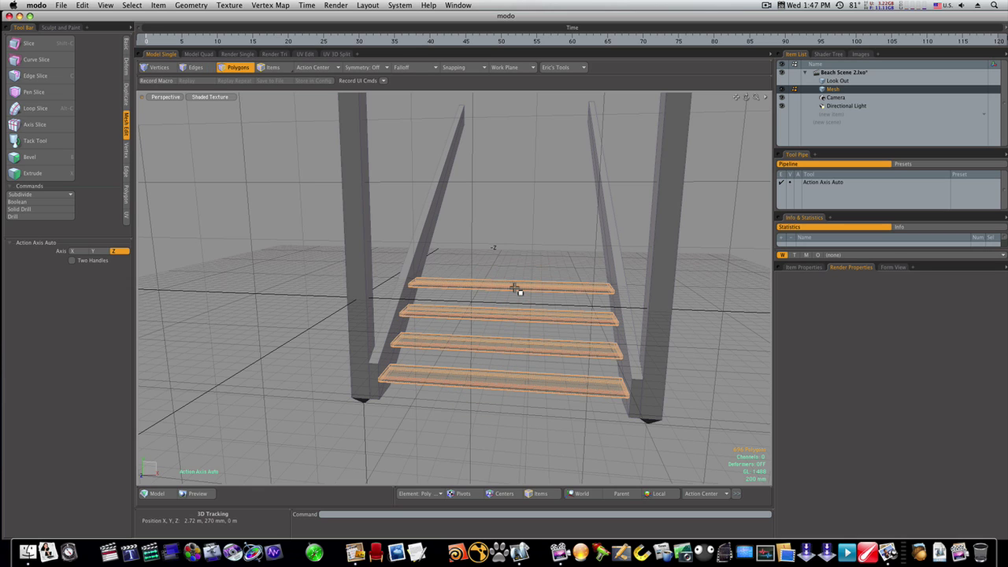
key(w)
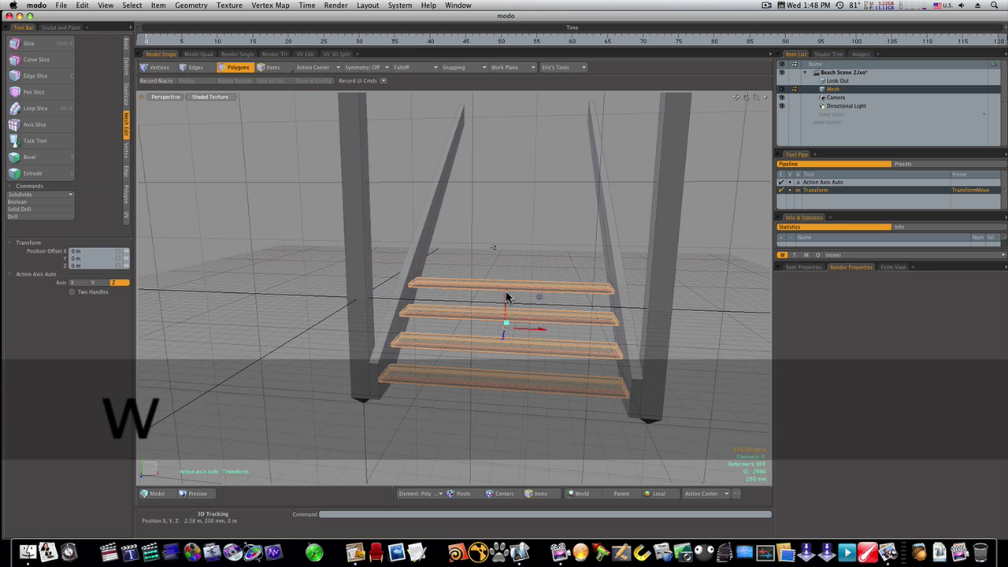
drag(507, 297, 385, 210)
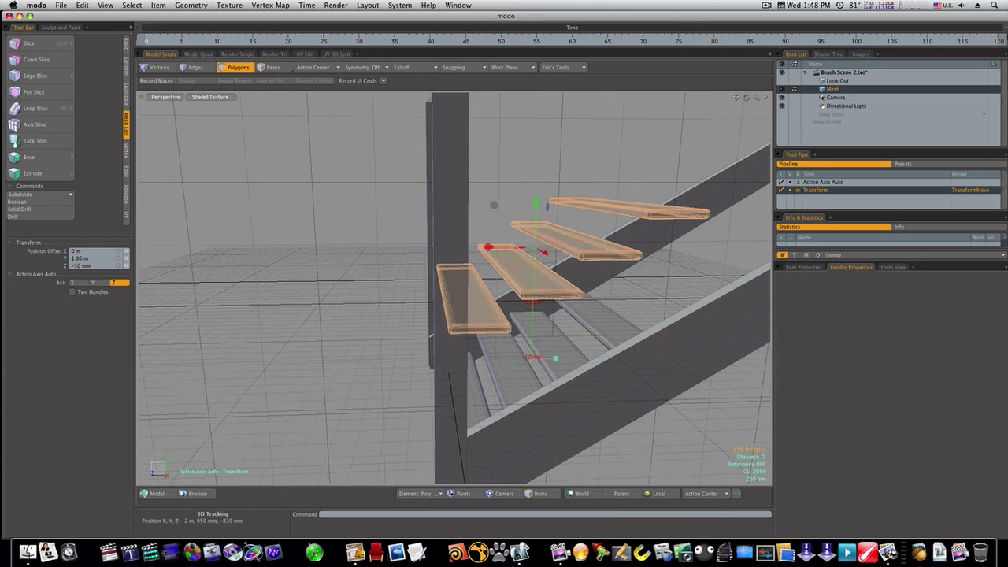
drag(489, 248, 605, 232)
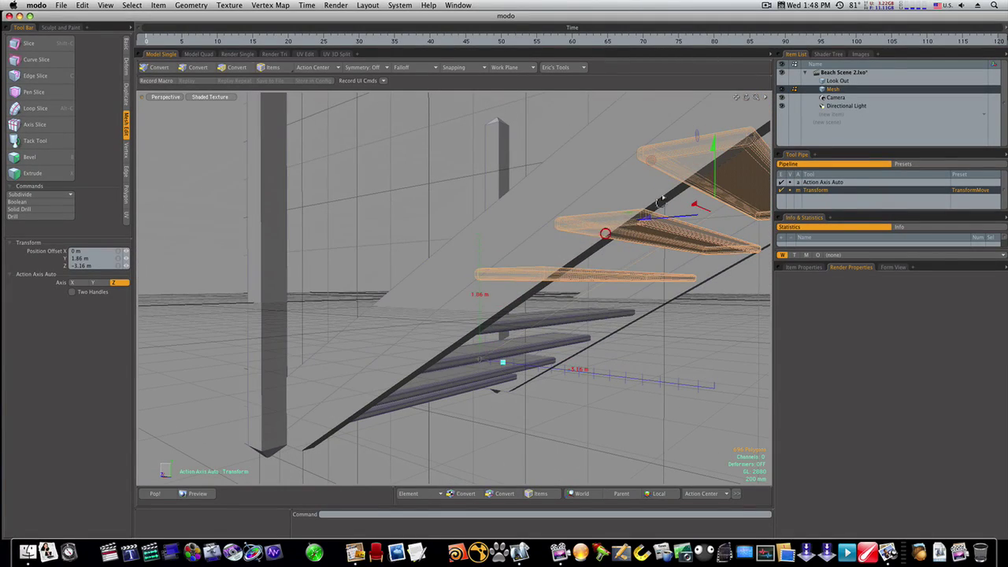
- Refine the four copied treads' offset to about 1.99 m in Y and -2.93 m in Z, and clear the selection
drag(712, 188, 713, 170)
alt+drag(608, 247, 594, 195)
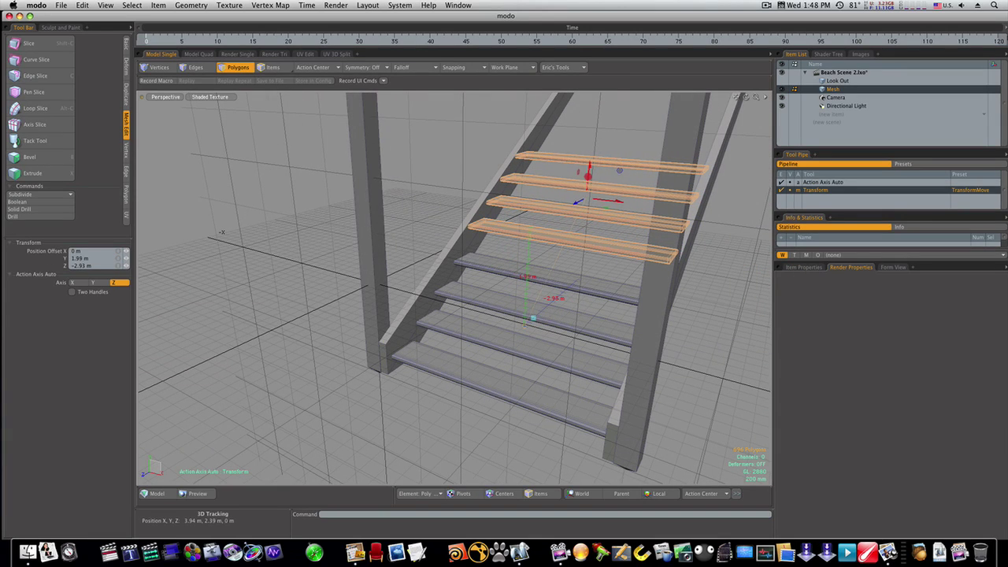
drag(588, 176, 655, 188)
click(695, 318)
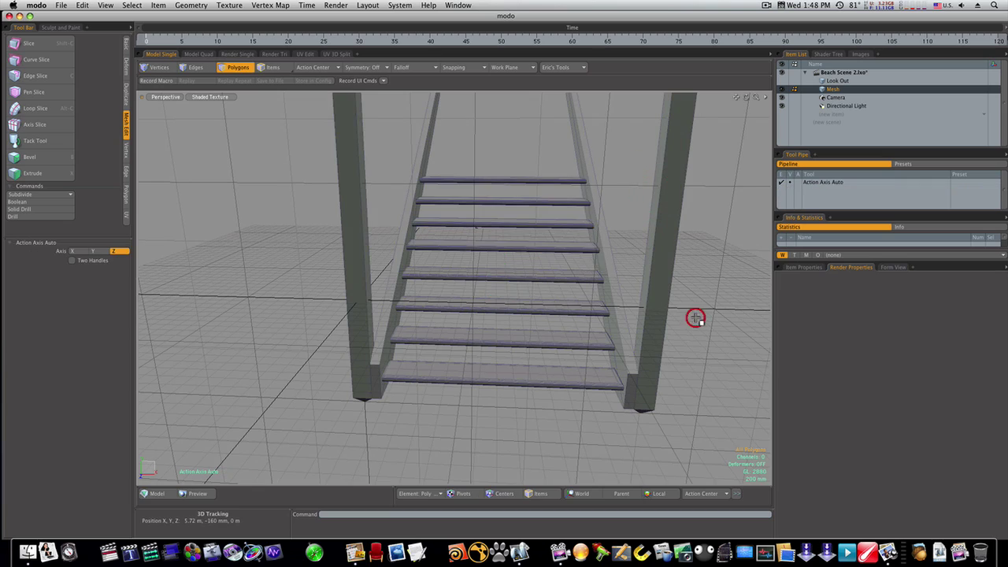
- Duplicate the upper five treads and move the copies about 2.32 m in Y and -3.62 m in Z along the beams
mouse_move(585, 265)
alt+mouse_down()
mouse_move(531, 232)
mouse_move(533, 254)
mouse_move(612, 294)
mouse_move(572, 291)
mouse_move(586, 267)
alt+mouse_up()
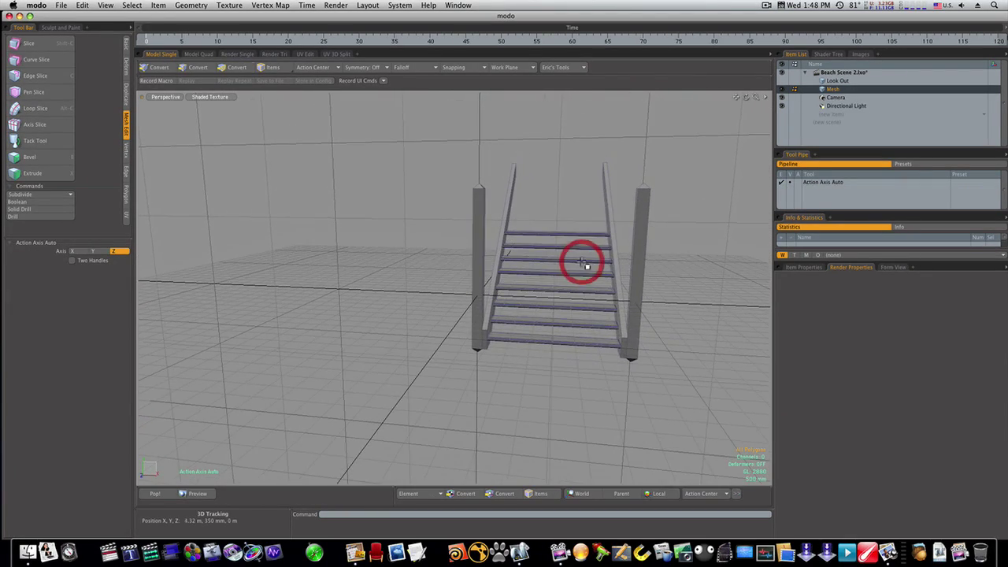
click(552, 340)
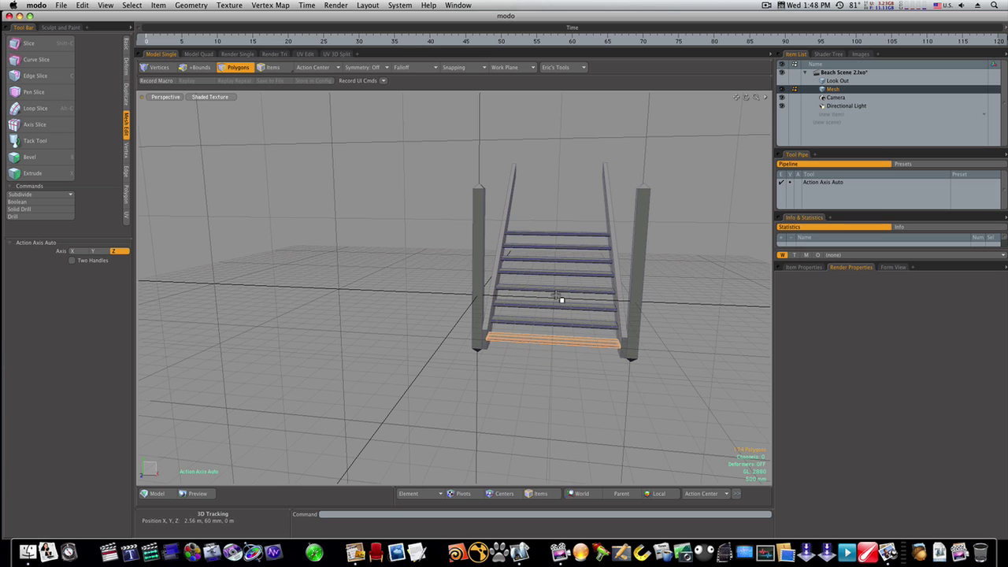
click(551, 234)
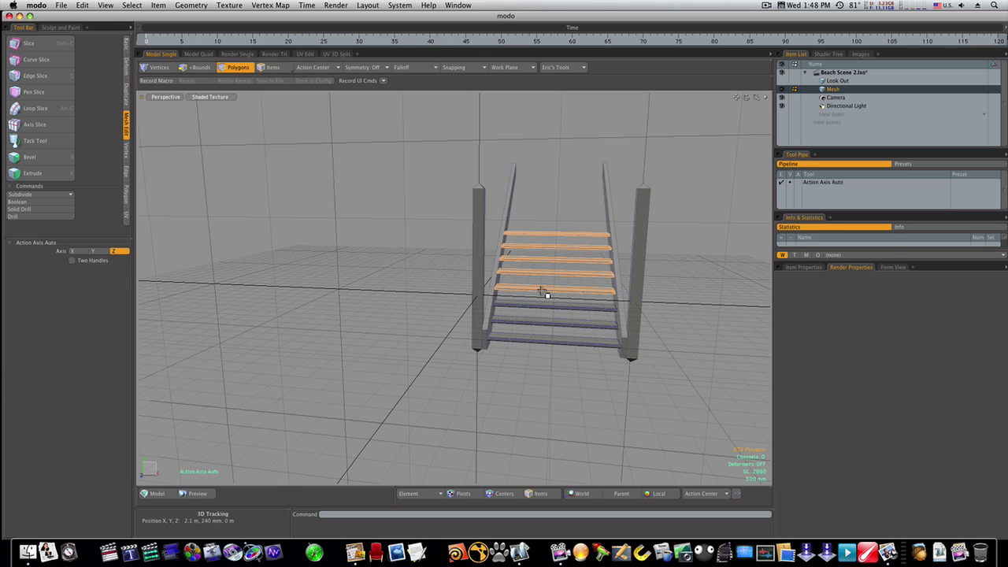
key(w)
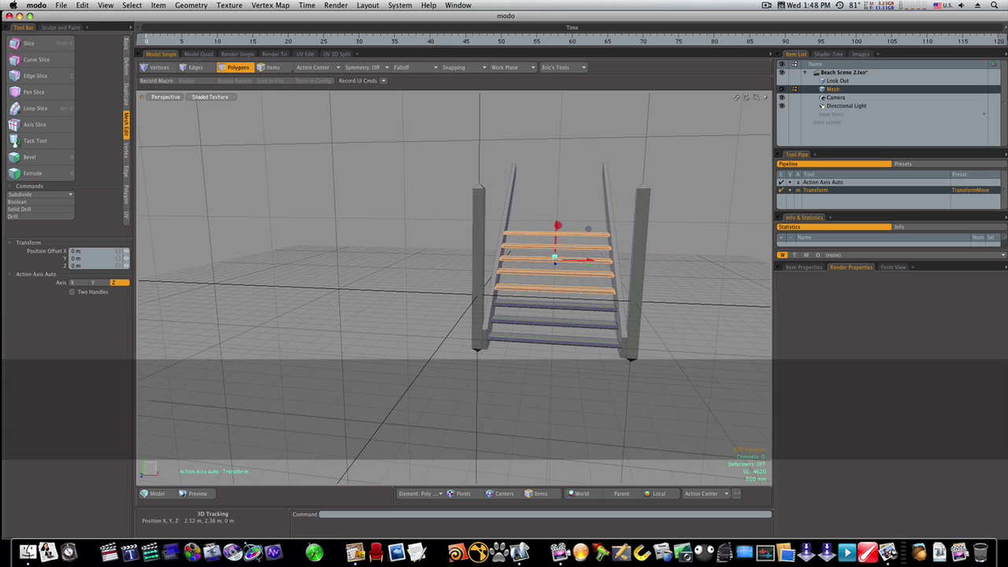
drag(558, 225, 425, 186)
alt+shift+drag(601, 239, 570, 228)
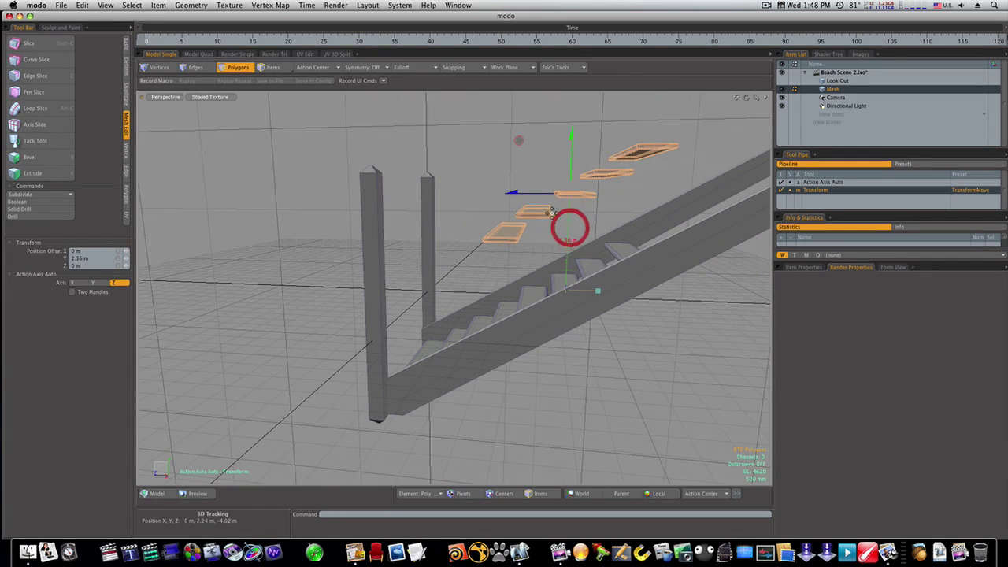
drag(512, 193, 669, 193)
alt+drag(674, 240, 637, 219)
middle_drag(657, 217, 646, 173)
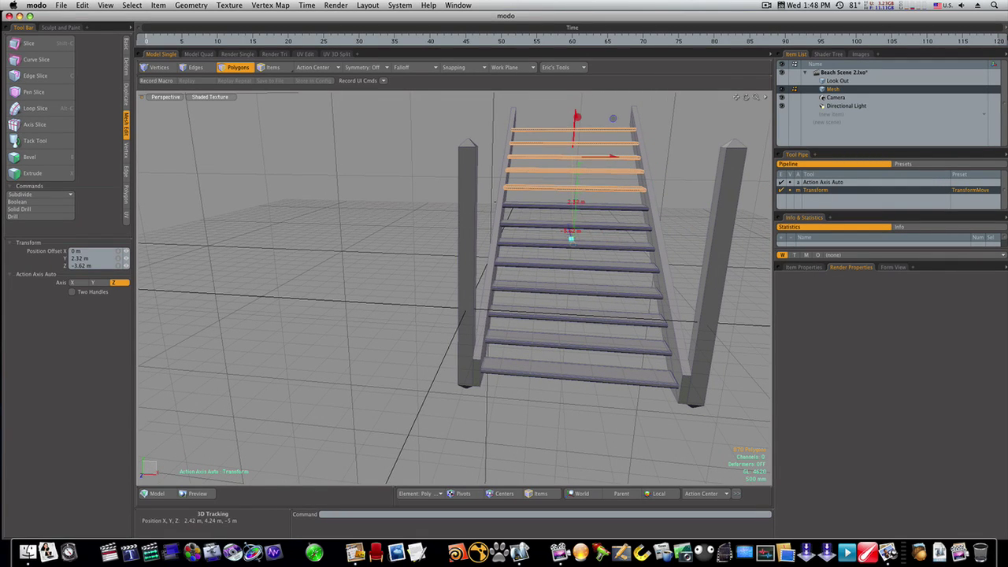
- Refine the five copied treads' Z offset to about -3.78 m so they sit within the beams, and clear the selection
key(alt)
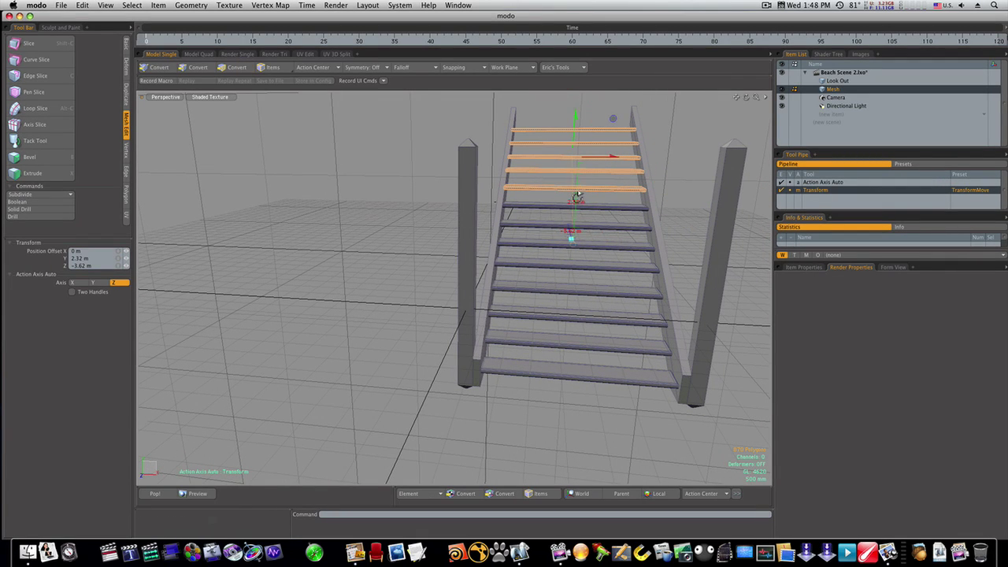
alt+drag(578, 197, 434, 152)
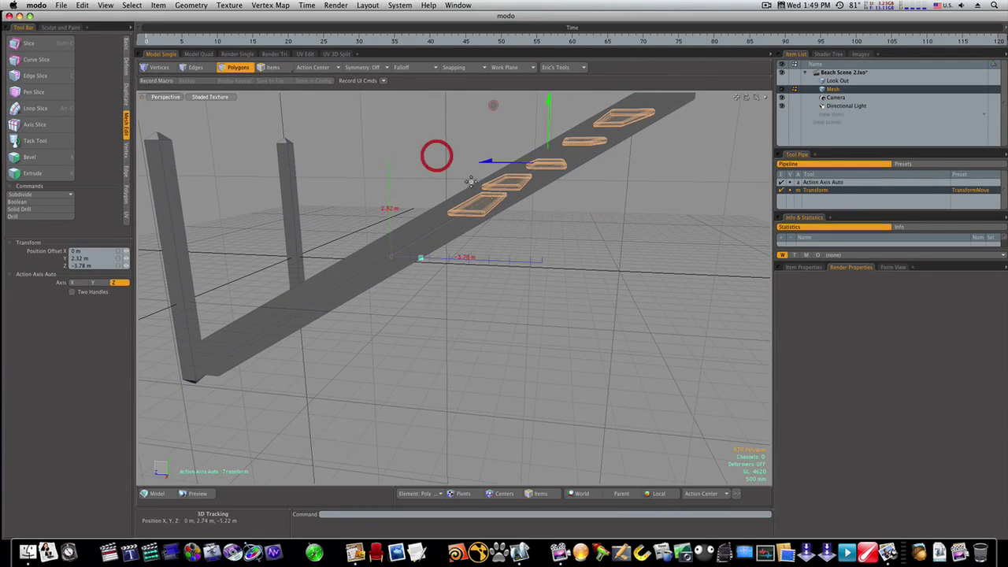
key(q)
click(532, 232)
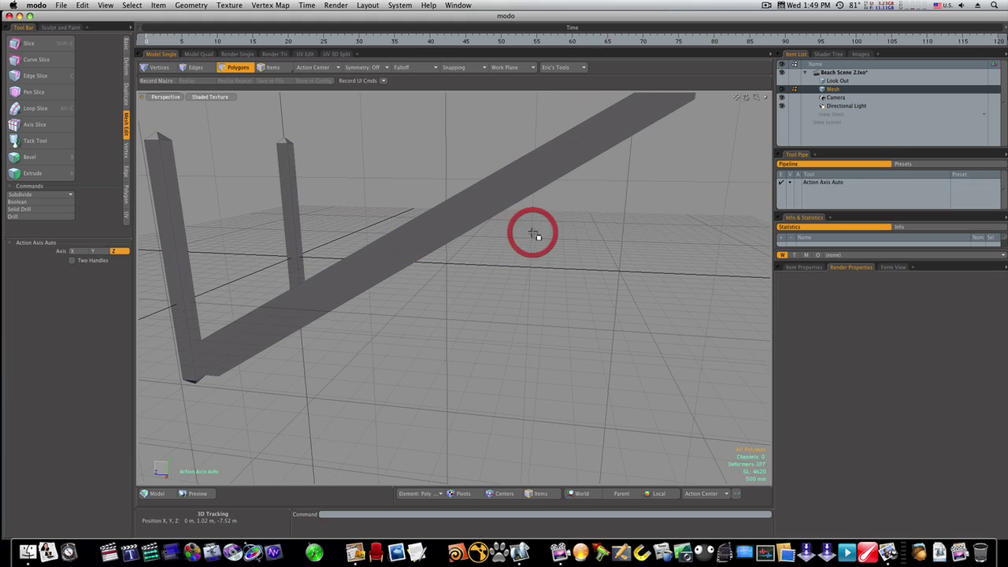
- Examine the staircase from several angles, checking how the treads, posts and sloping beams fit together
alt+drag(526, 229, 566, 230)
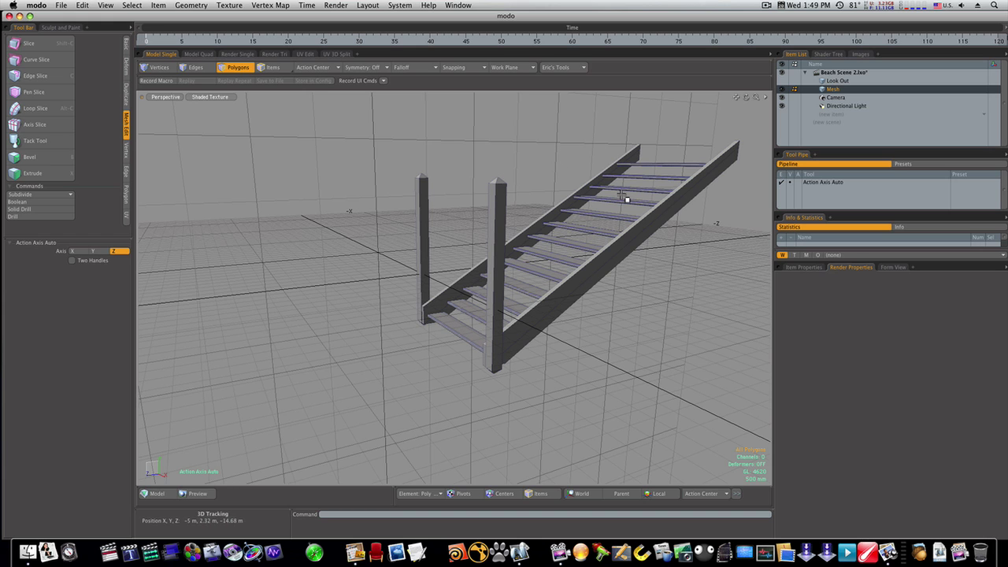
alt+drag(583, 248, 482, 249)
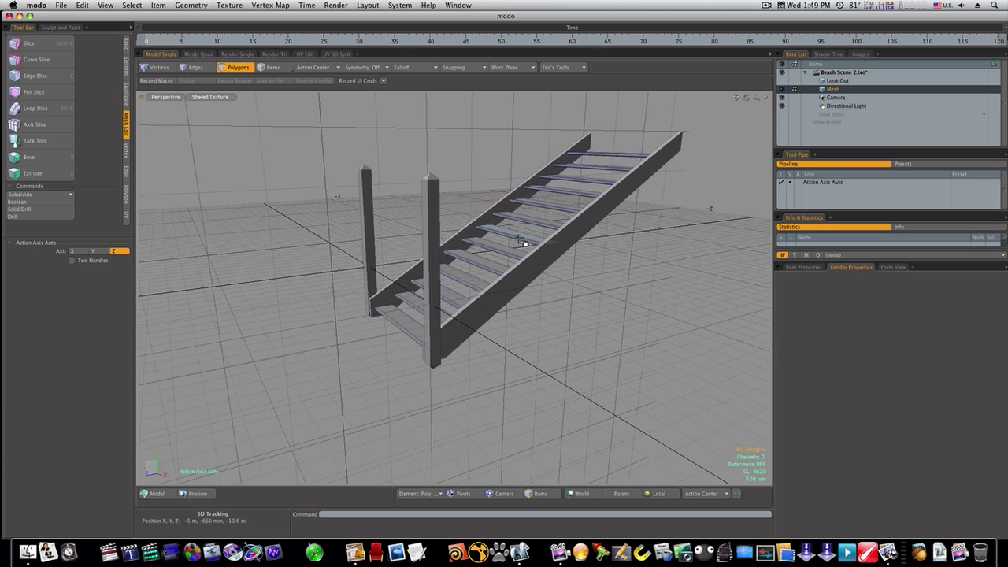
drag(436, 216, 426, 216)
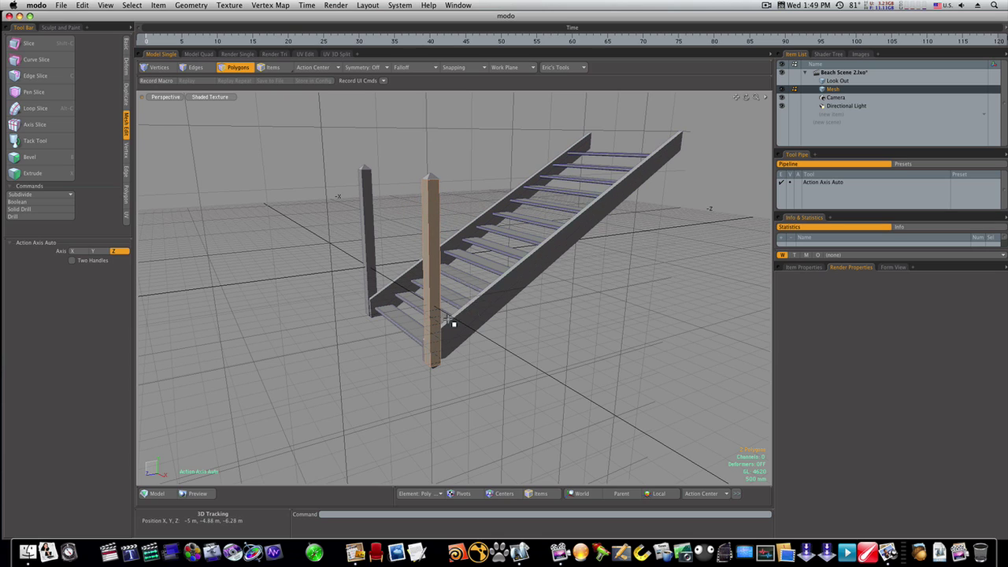
alt+drag(434, 205, 470, 202)
click(427, 206)
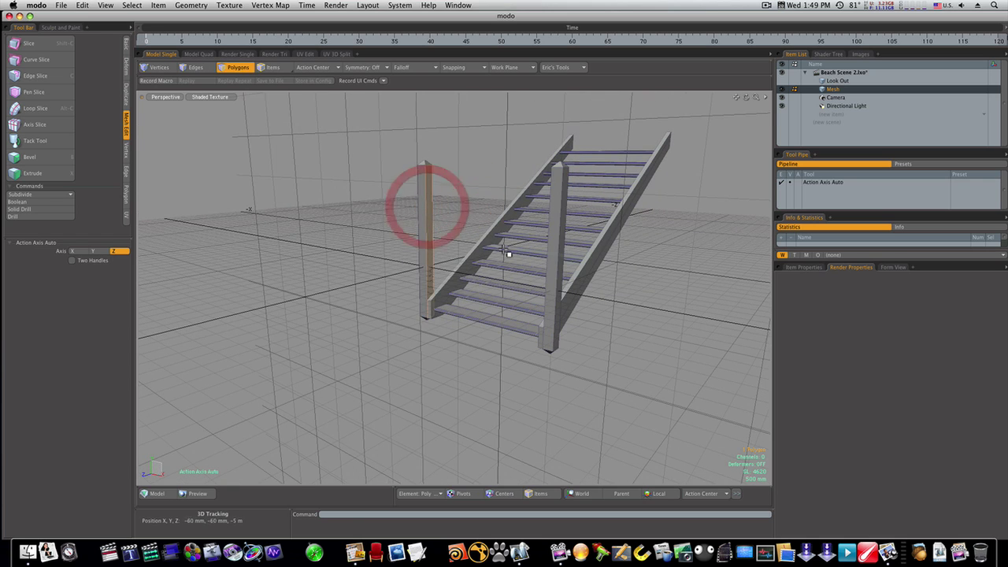
click(482, 249)
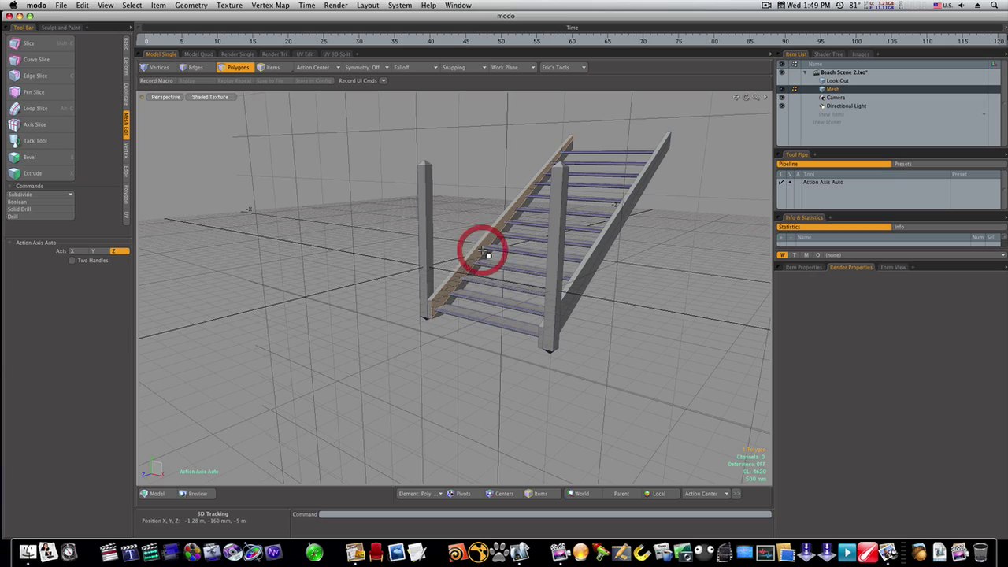
mouse_move(466, 216)
alt+mouse_down()
mouse_move(592, 252)
mouse_move(556, 263)
mouse_move(497, 260)
mouse_move(659, 240)
mouse_move(651, 216)
mouse_move(623, 228)
mouse_move(633, 234)
alt+mouse_up()
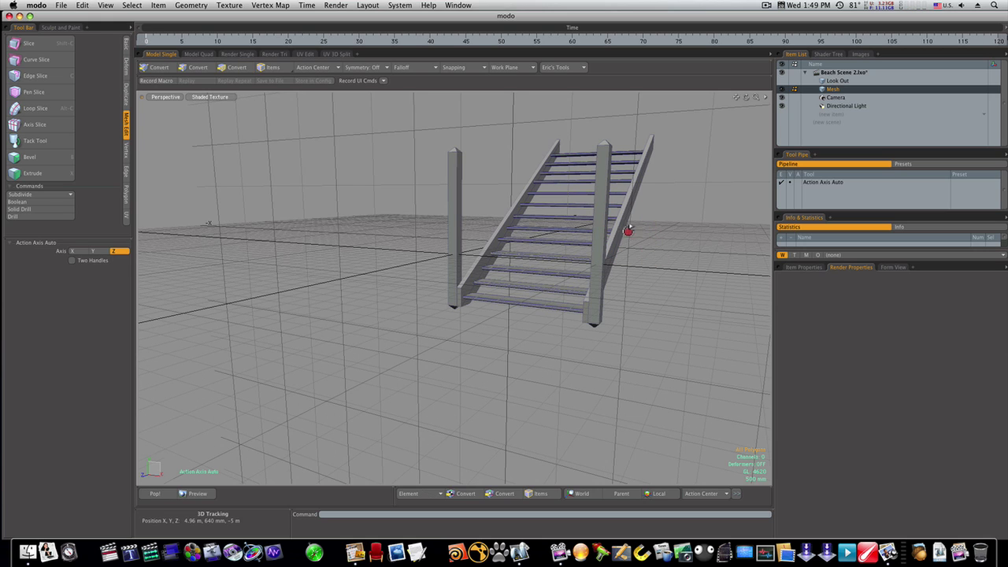
alt+drag(628, 231, 516, 238)
- Lower the bottom vertices at the upper ends of both beams by about 220 mm in Y, and clear the selection
key(ctrl+space)
click(553, 241)
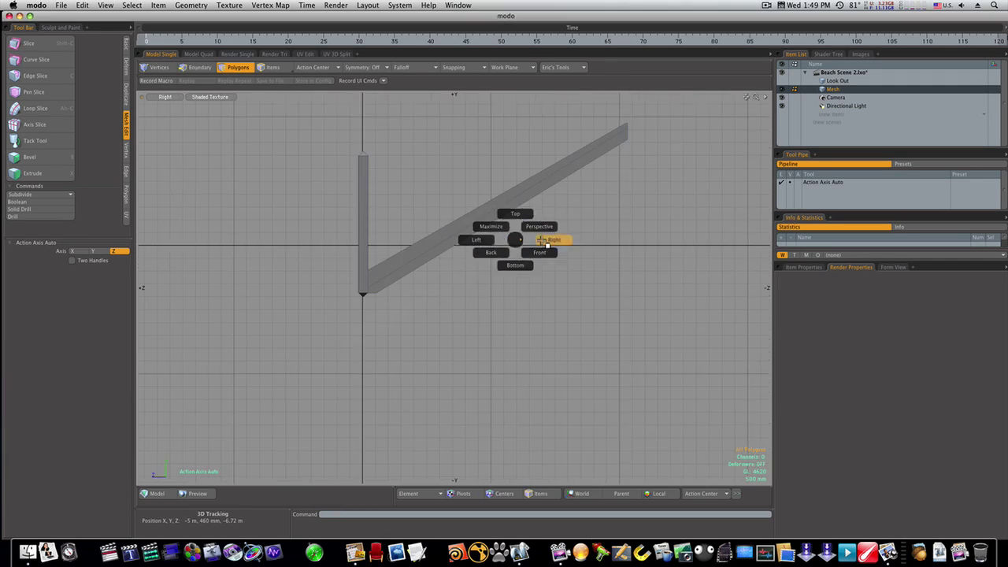
alt+shift+drag(430, 235, 421, 264)
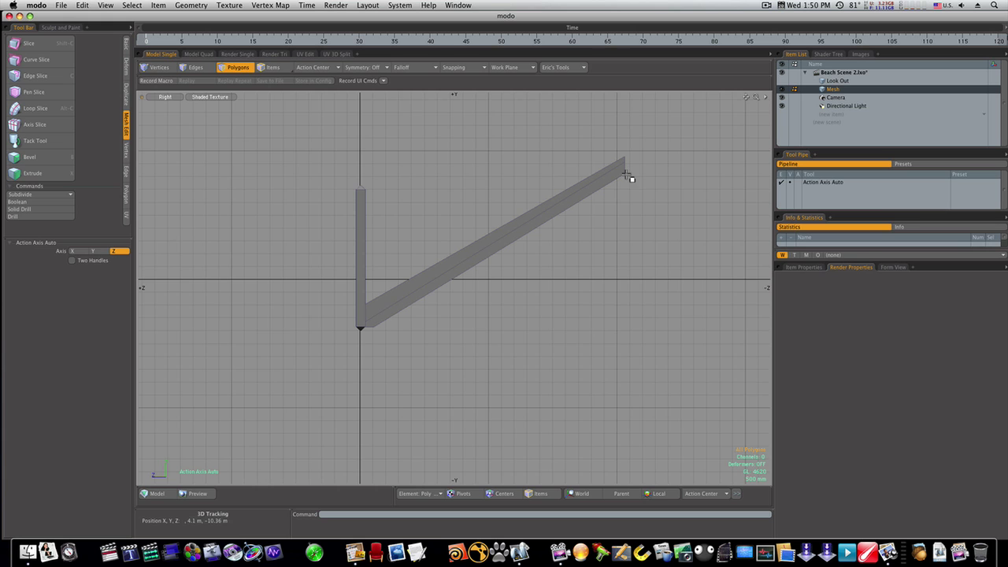
key(1)
drag(626, 175, 678, 190)
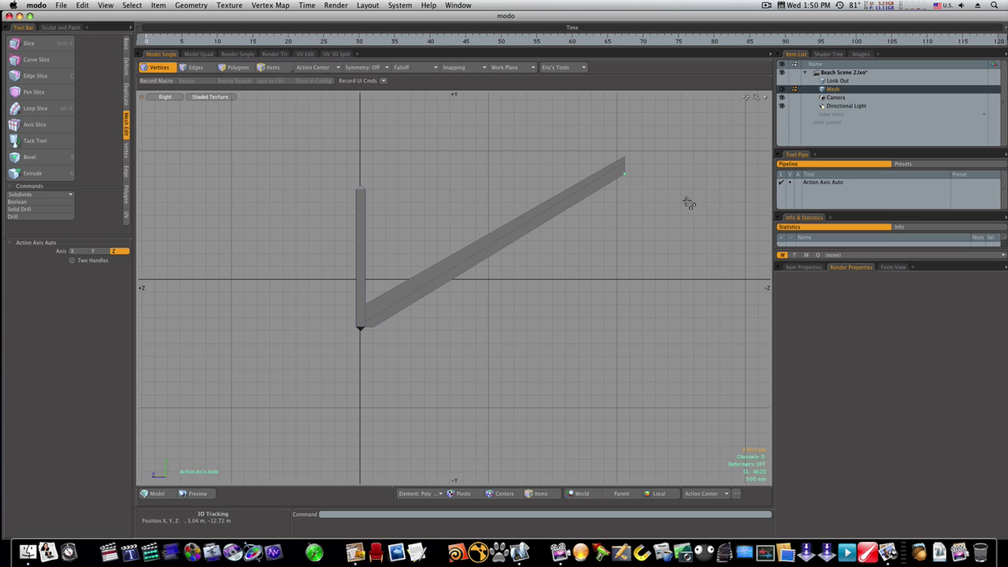
key(ctrl+space)
click(700, 199)
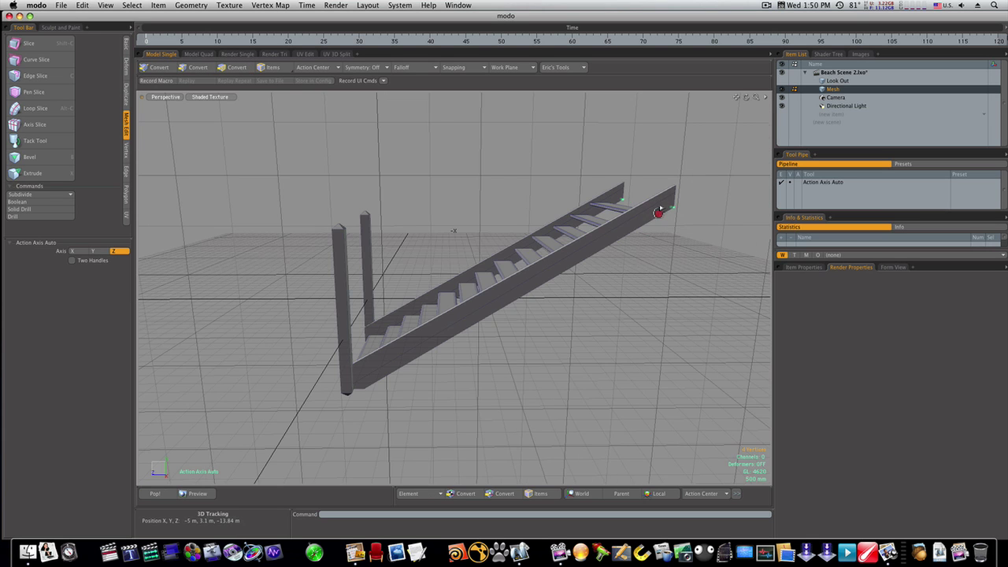
alt+drag(657, 207, 612, 213)
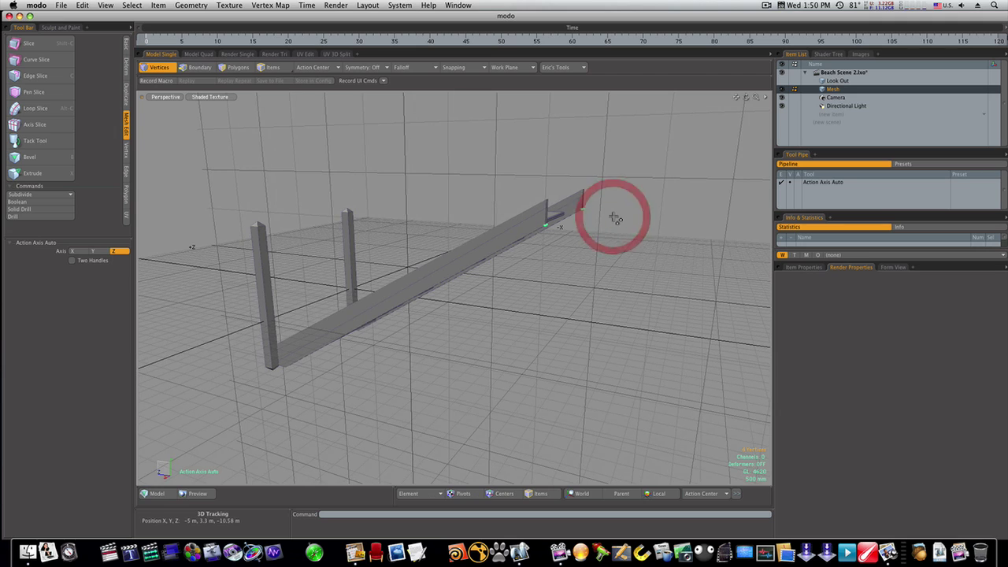
key(ctrl+space)
click(657, 219)
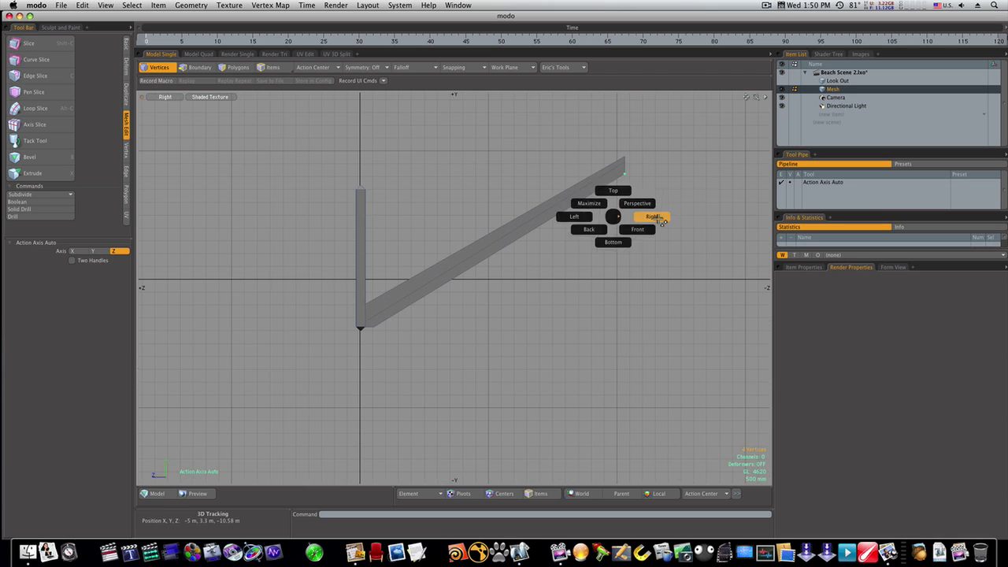
key(w)
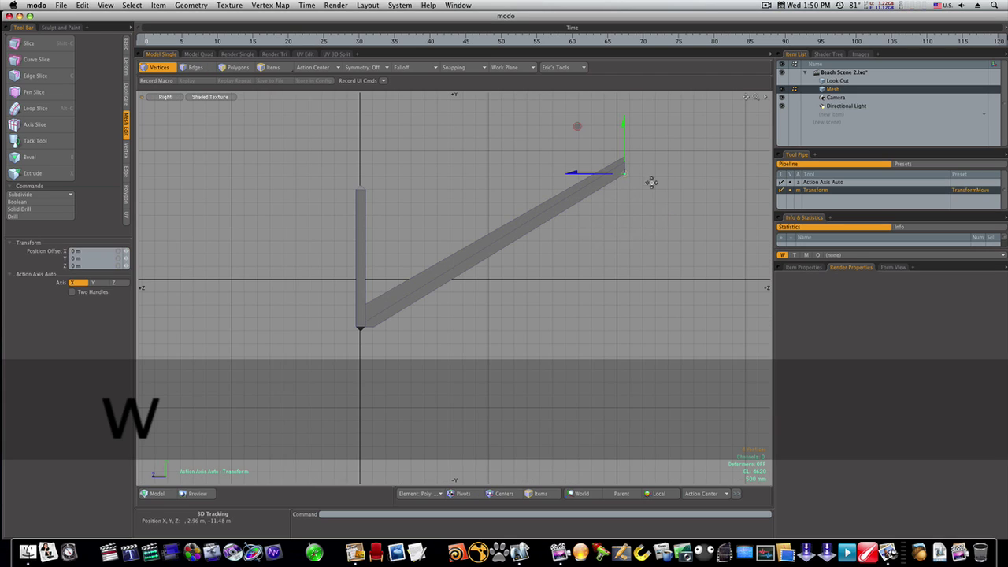
drag(628, 151, 626, 160)
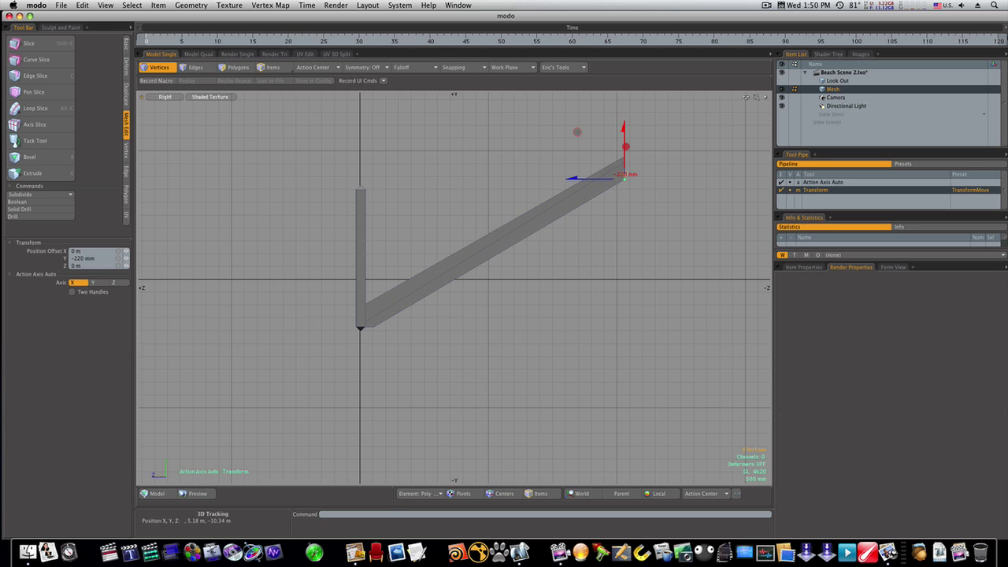
key(space)
click(626, 200)
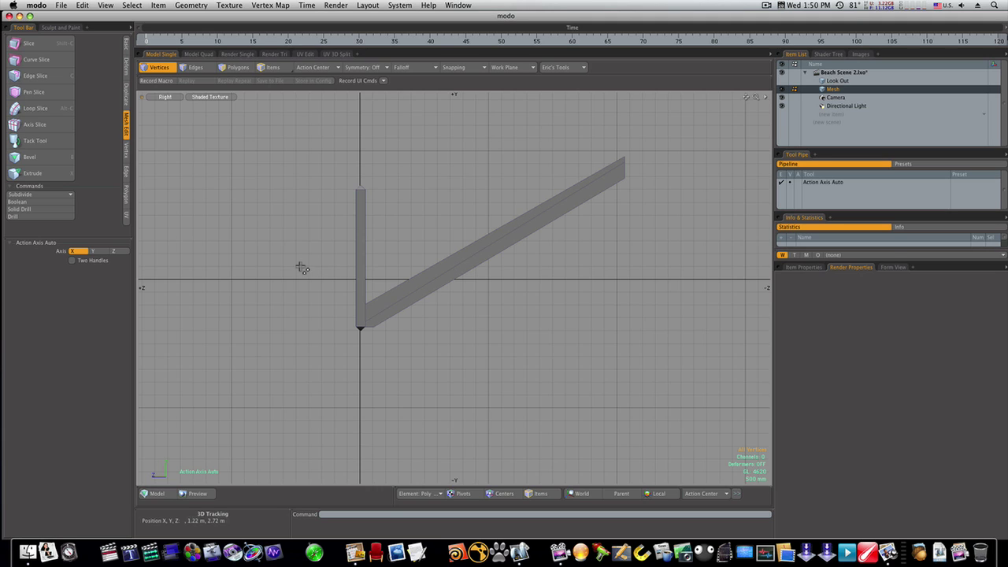
- Create a 100 mm × 520 mm × 11.12 m box as a handrail, centred at about X -240 mm, Y 2 m, Z -5.36 m
click(126, 45)
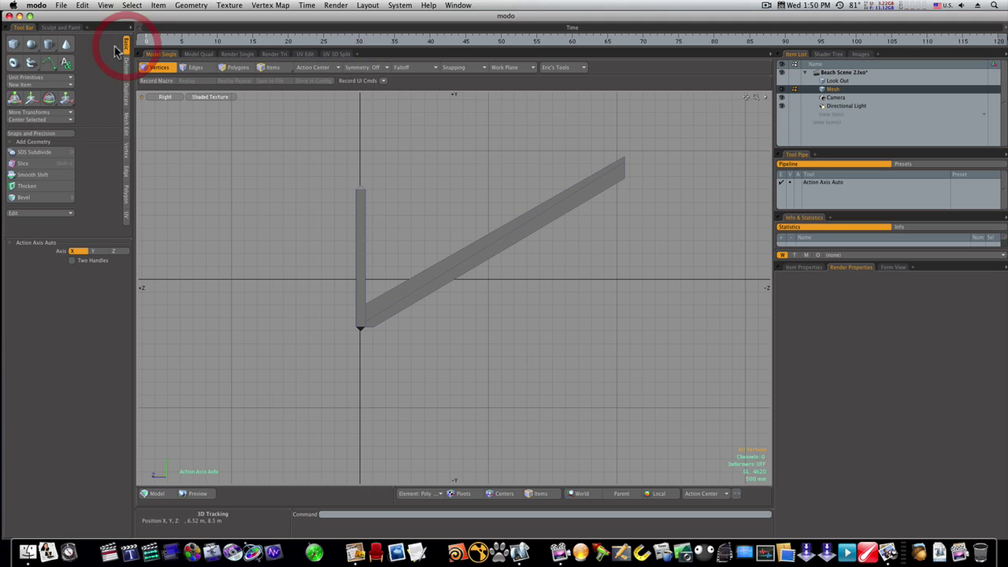
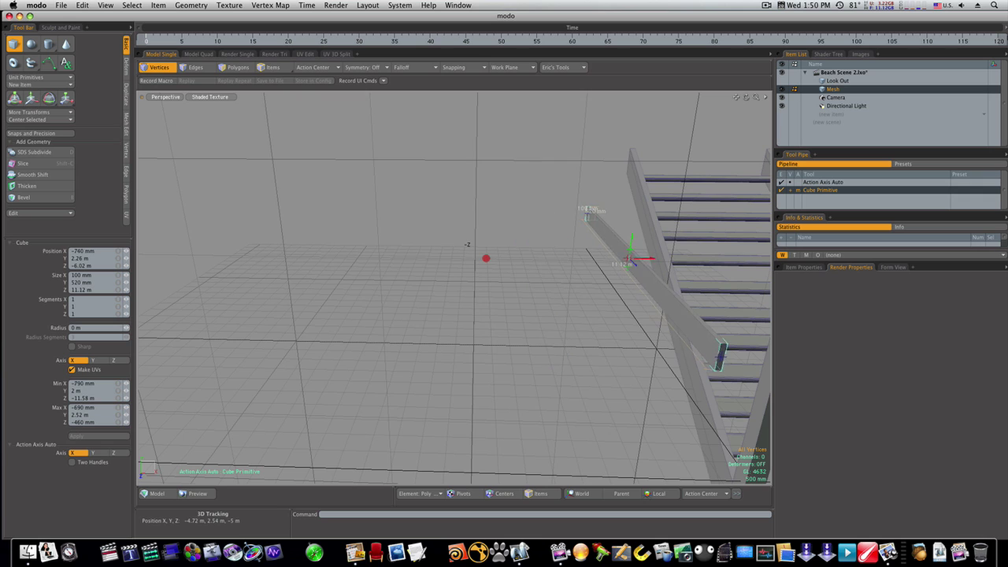
mouse_move(631, 339)
alt+mouse_down()
mouse_move(539, 338)
mouse_move(544, 346)
mouse_move(496, 311)
mouse_move(516, 315)
mouse_move(499, 316)
alt+mouse_up()
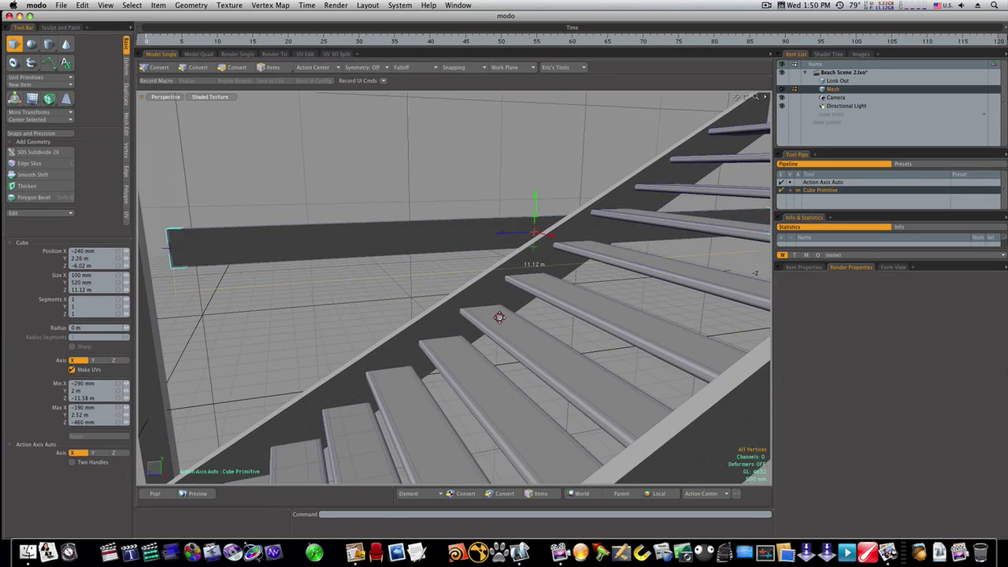
alt+drag(478, 238, 518, 355)
drag(546, 284, 545, 290)
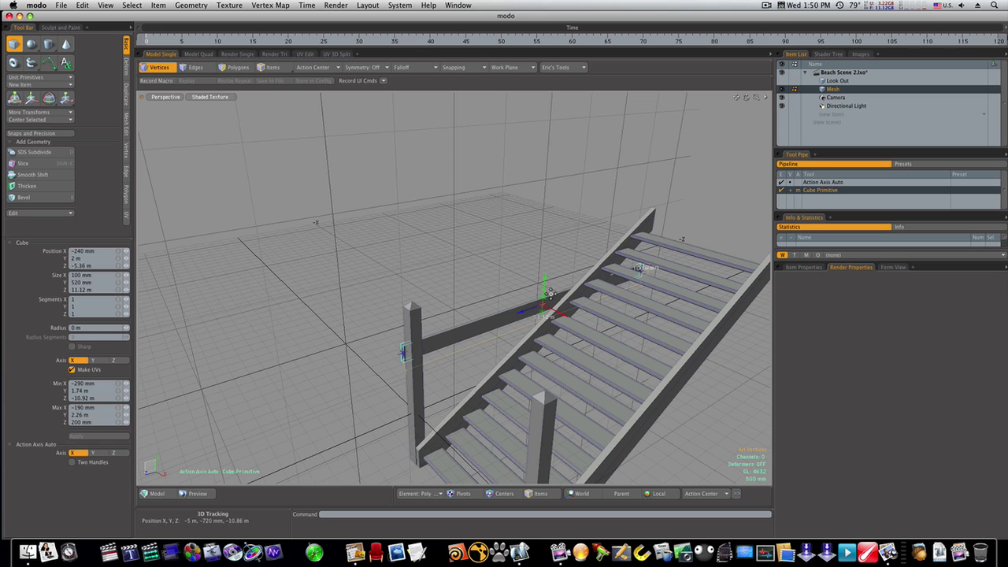
- Select the whole handrail box and scale it to about 66.5% in Y and 89% in Z
key(r)
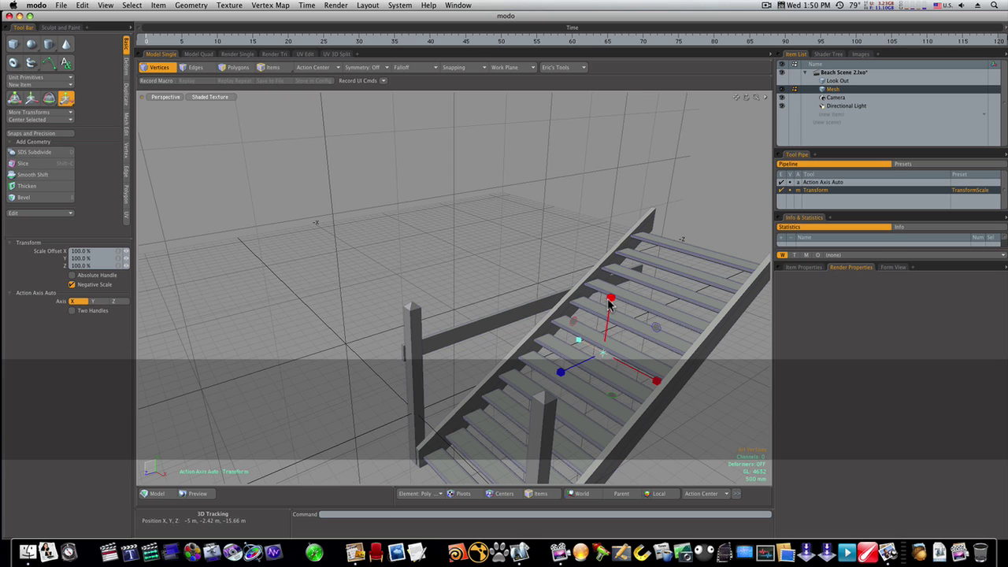
key(space)
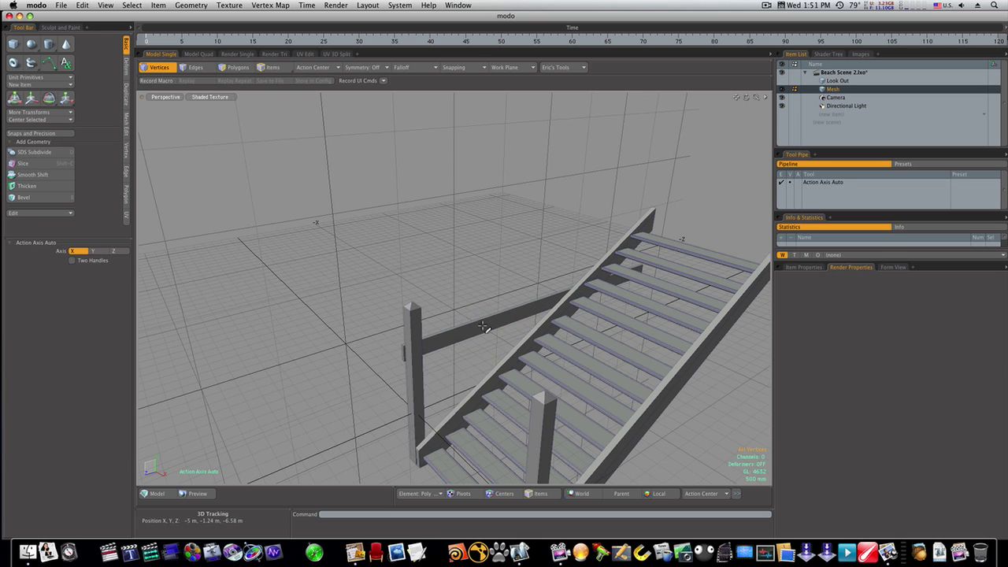
key(space)
key(space)
click(483, 327)
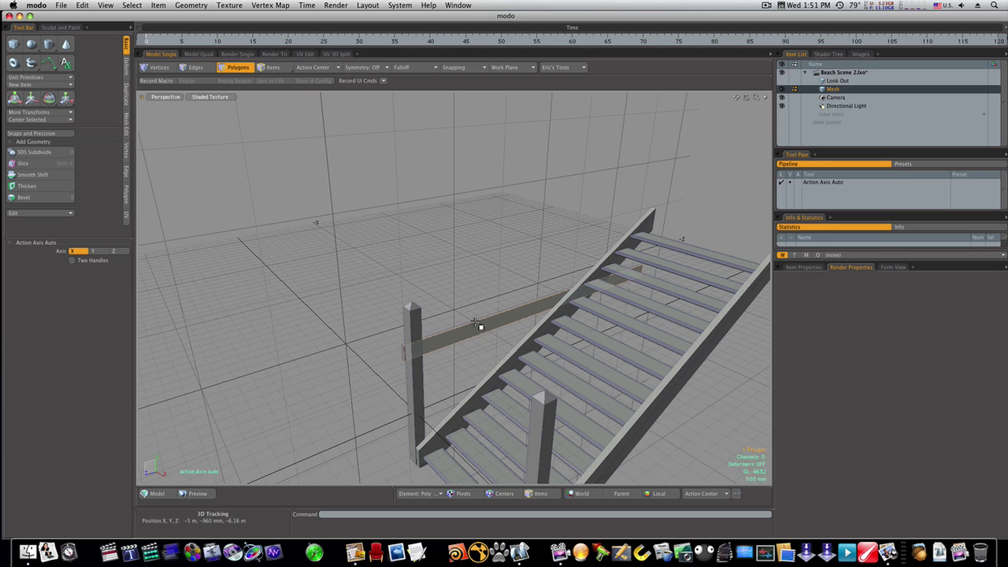
key(r)
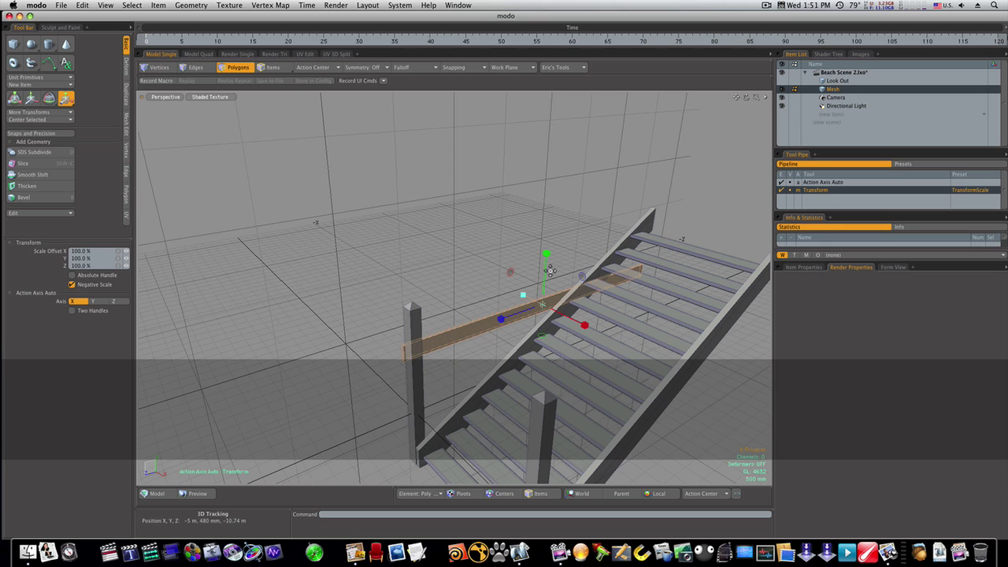
drag(546, 266, 545, 272)
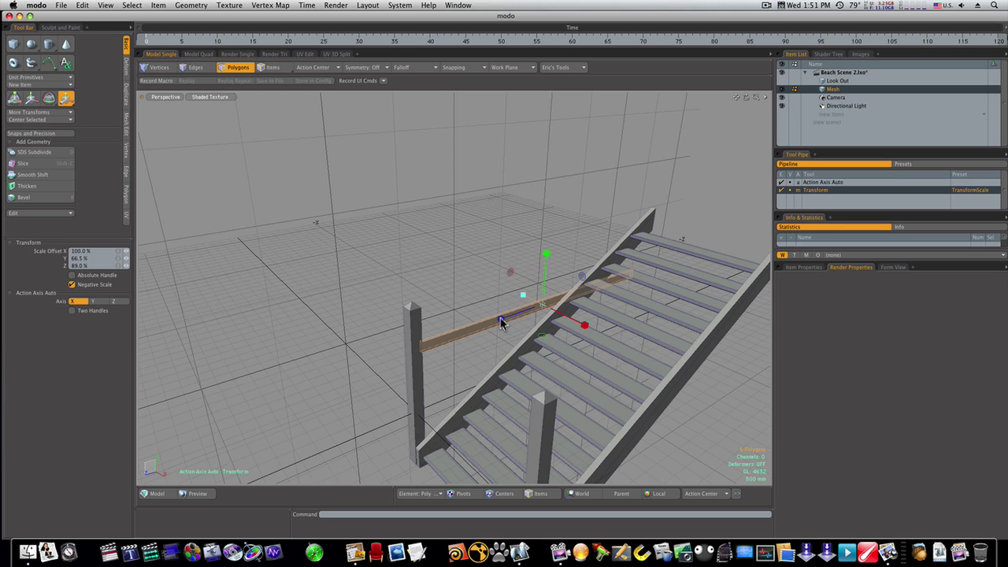
- Rotate the handrail about X to follow the slope of the beams, move its lower end beside the post, and clear the selection
key(e)
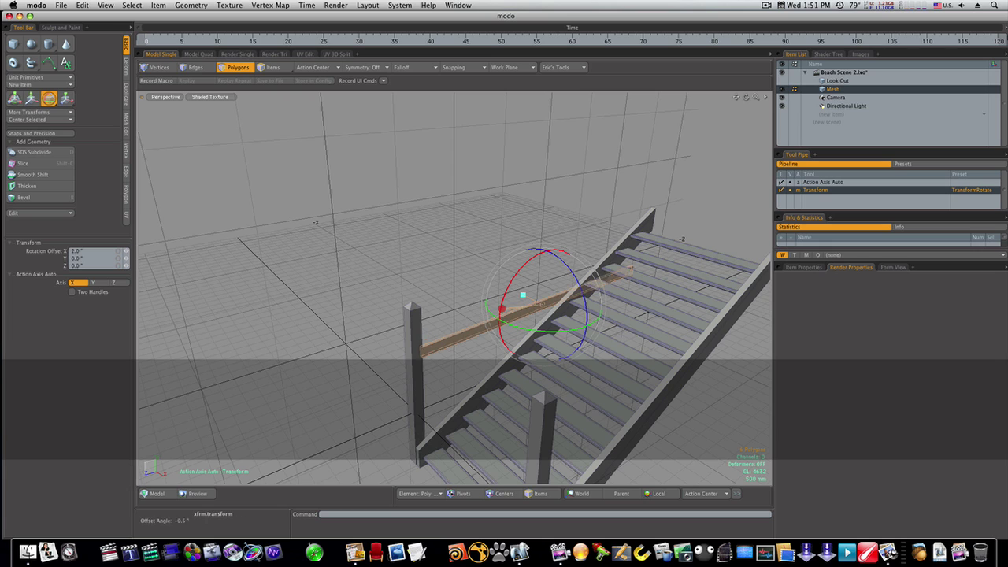
drag(501, 312, 456, 272)
key(w)
ctrl+alt+drag(387, 300, 441, 297)
click(473, 285)
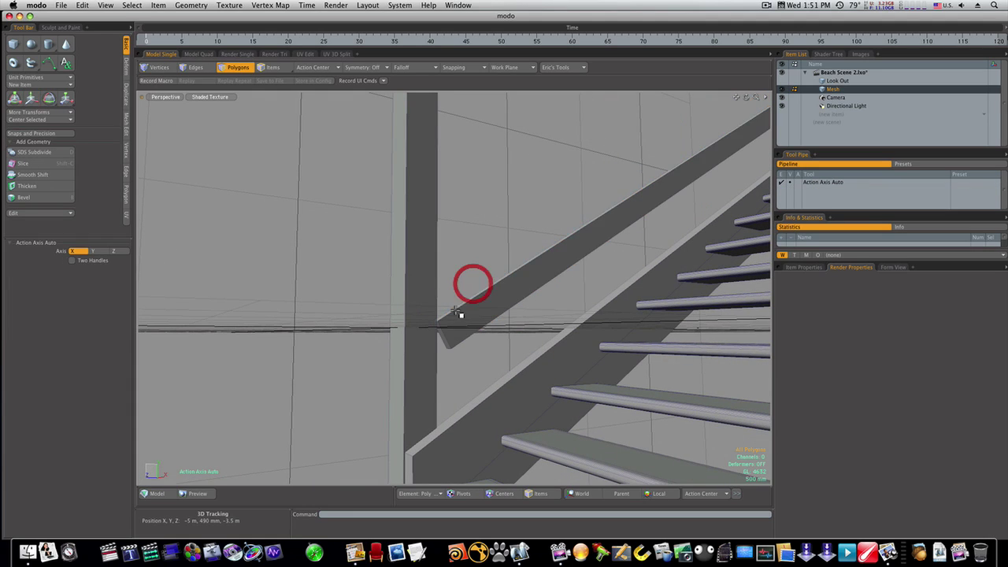
- Flatten the edges at the handrail's lower end by scaling them to about 6% in Z, so the end face stands vertical
key(1)
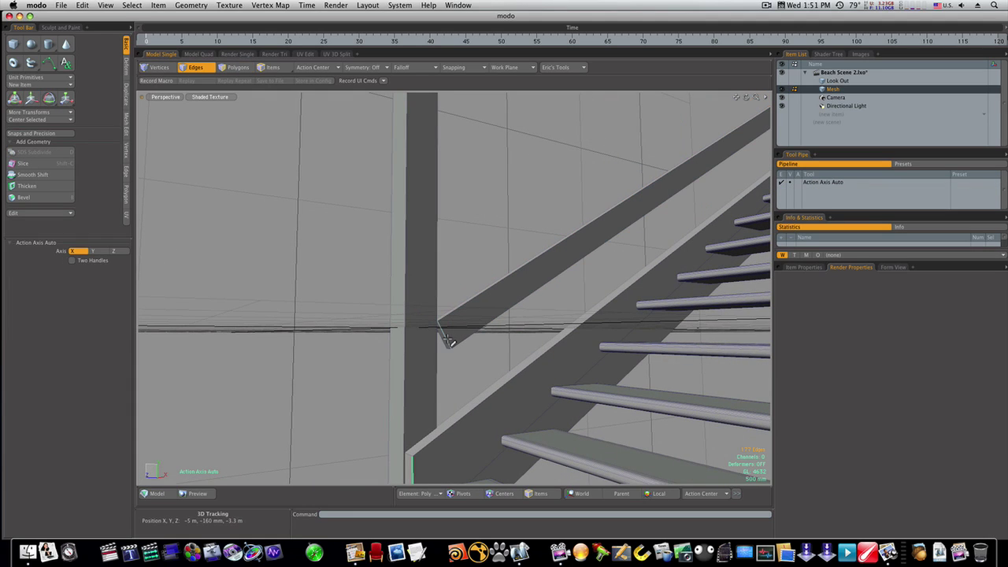
key(r)
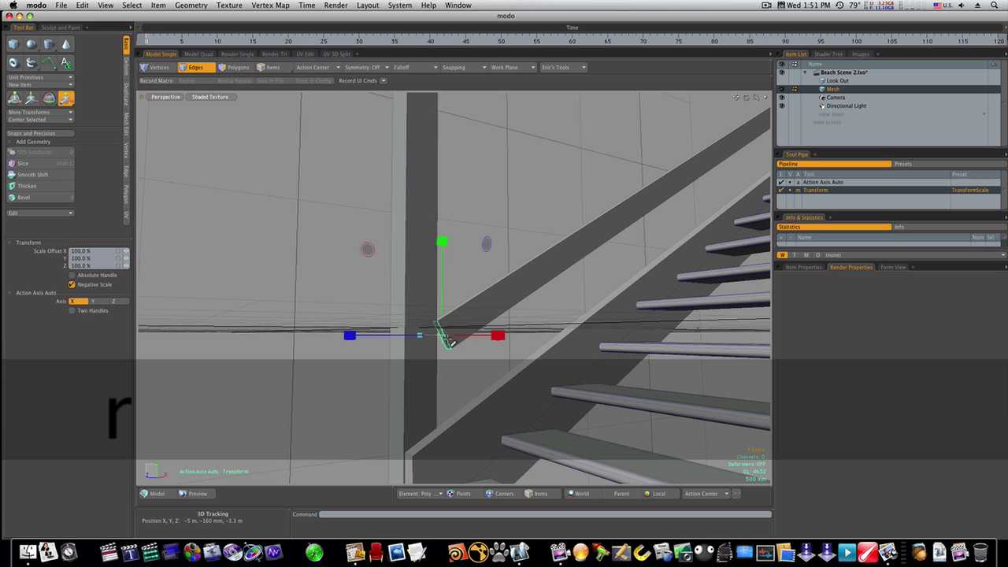
drag(362, 339, 410, 335)
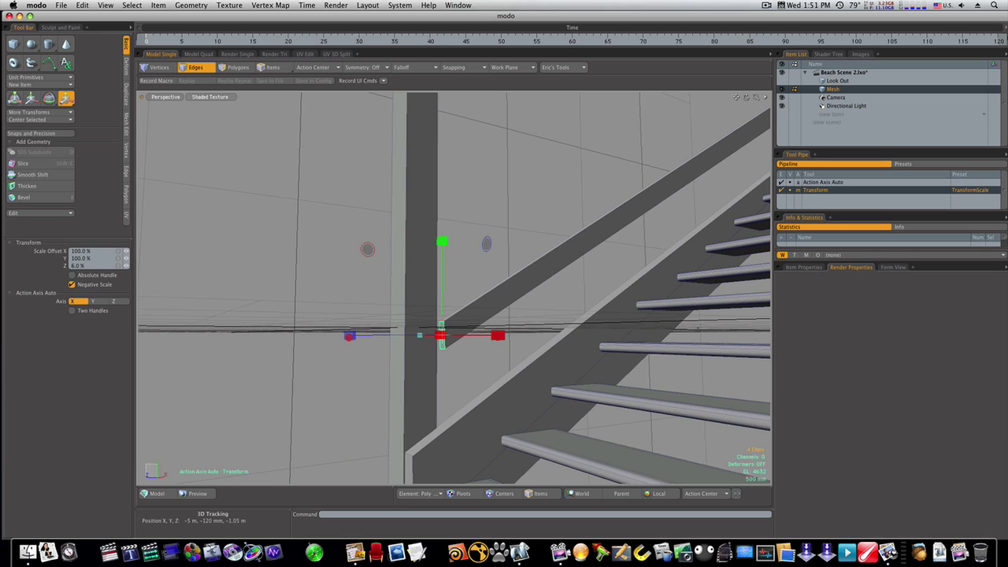
key(q)
click(407, 354)
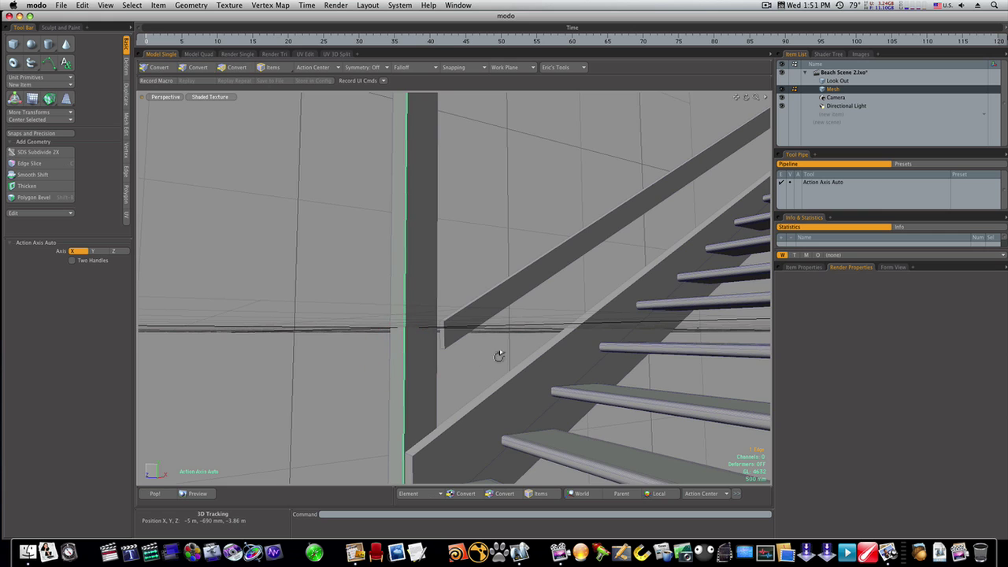
- Move the whole handrail about 490 mm in X and 360 mm in Z so it sits against the post's side
mouse_move(499, 357)
alt+mouse_down()
mouse_move(477, 361)
mouse_move(479, 370)
mouse_move(515, 351)
mouse_move(499, 353)
alt+mouse_up()
key(3)
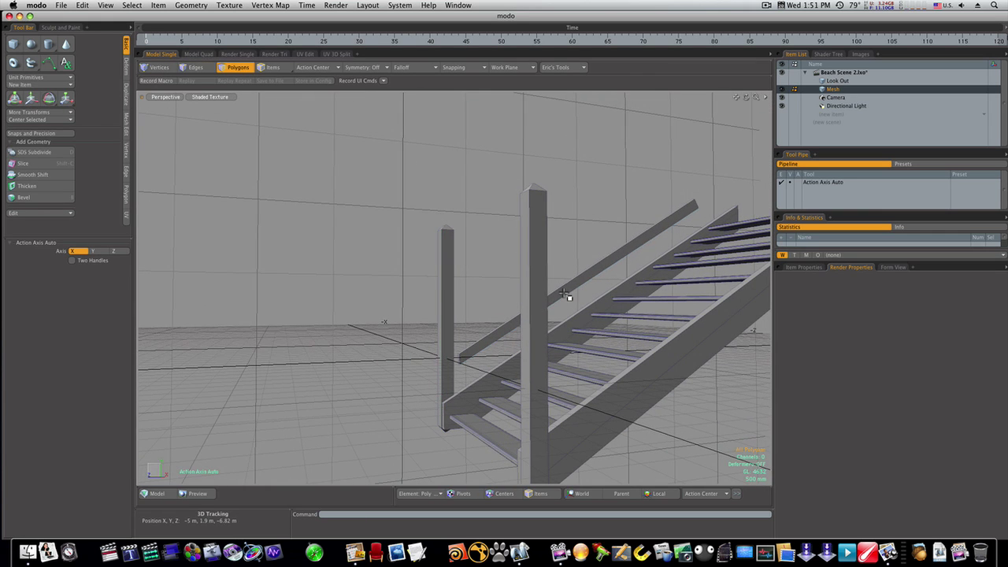
click(565, 295)
key(w)
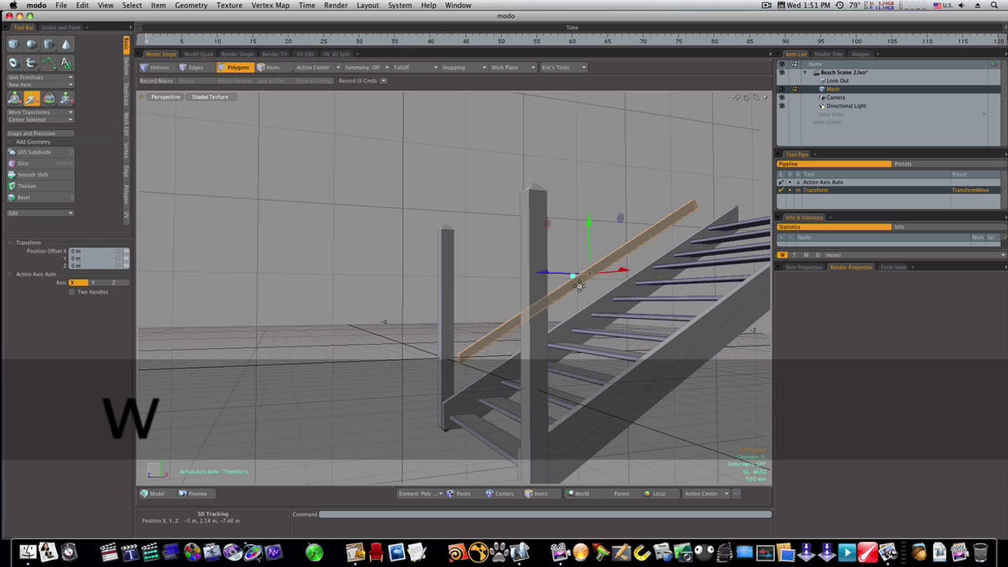
drag(570, 275, 636, 289)
ctrl+alt+drag(594, 333, 630, 334)
drag(624, 240, 631, 240)
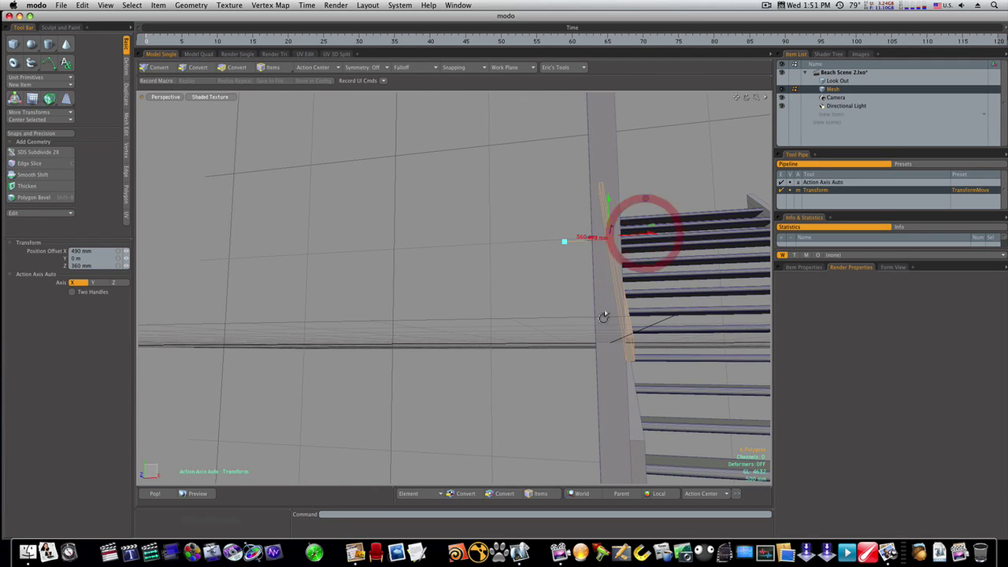
alt+drag(603, 318, 596, 304)
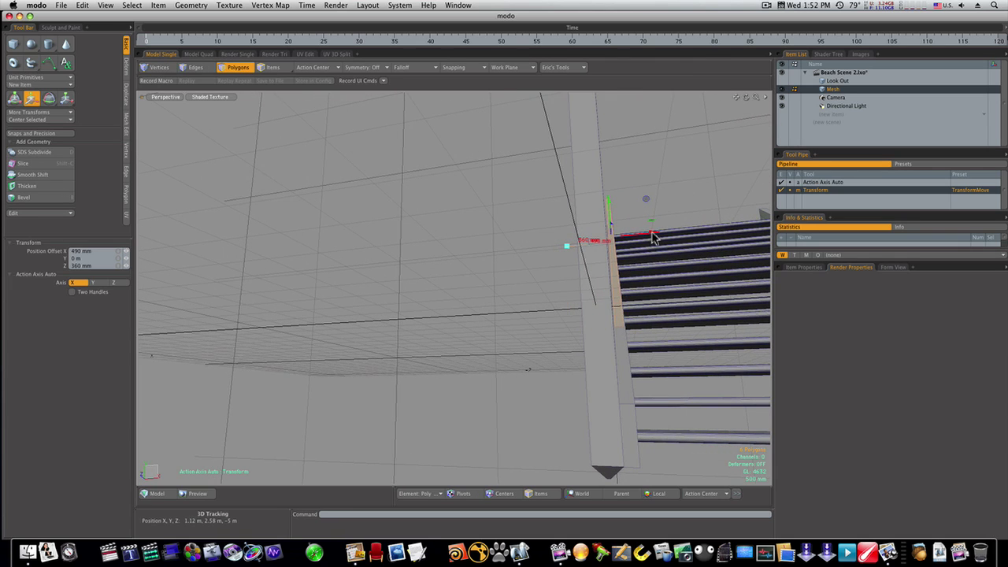
alt+drag(650, 233, 435, 300)
key(space)
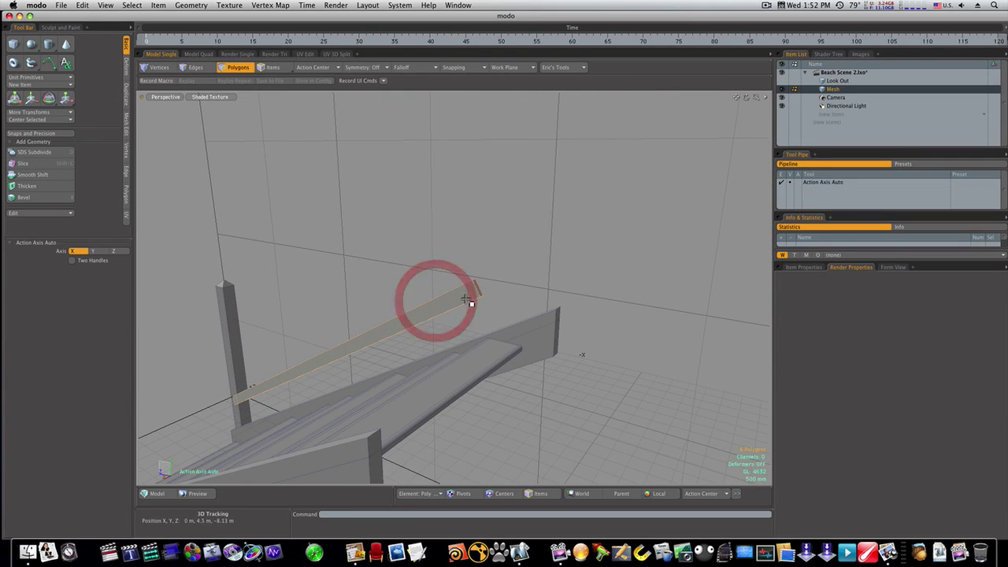
- Extend the handrail's upper end face about 1.64 m along its local Z axis, using the Local action center
click(471, 298)
click(476, 286)
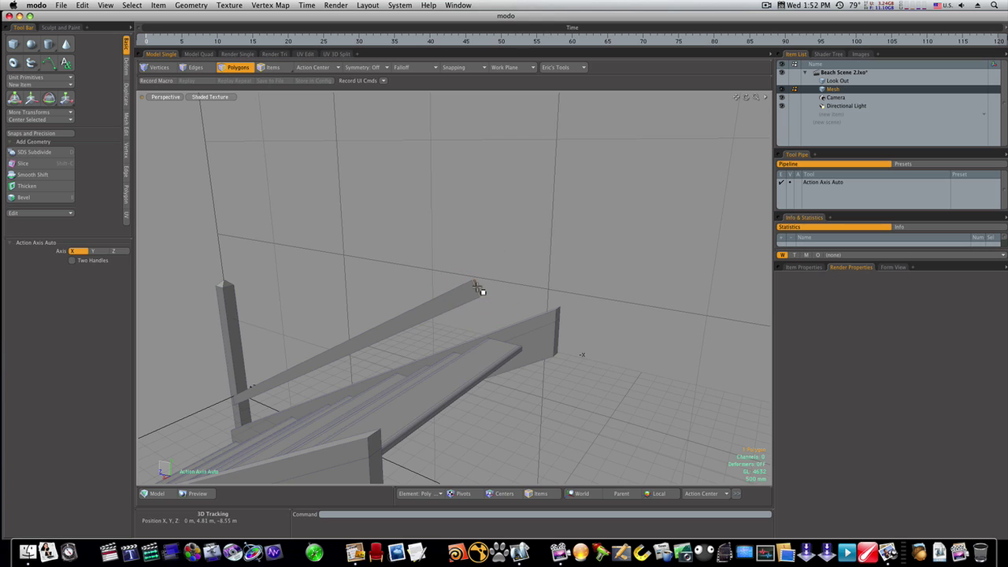
key(w)
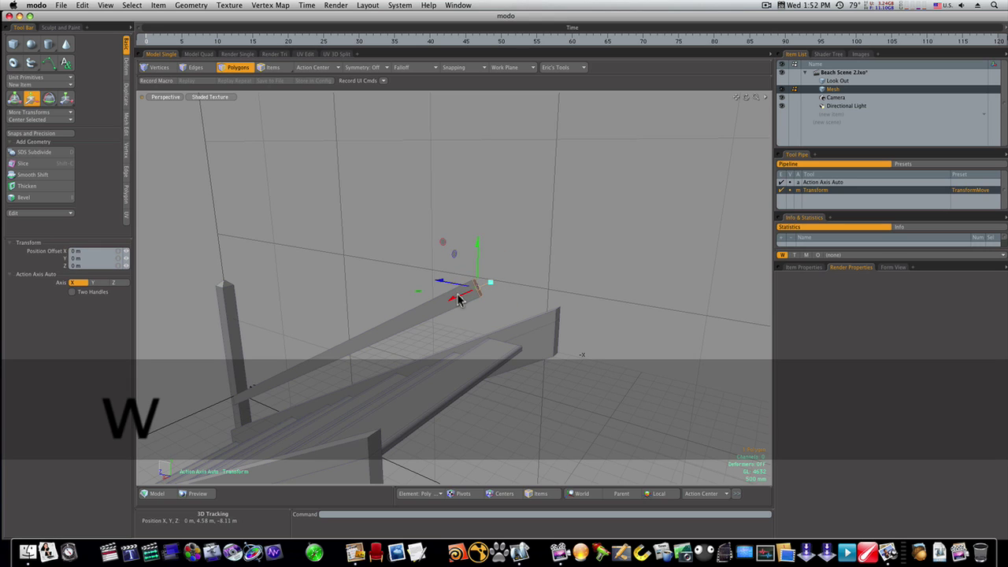
click(332, 67)
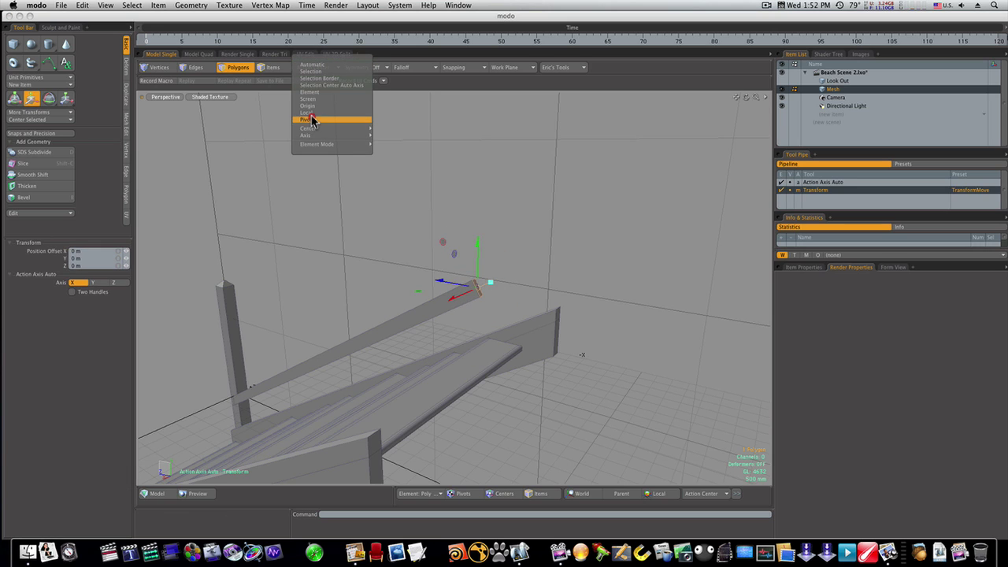
click(314, 113)
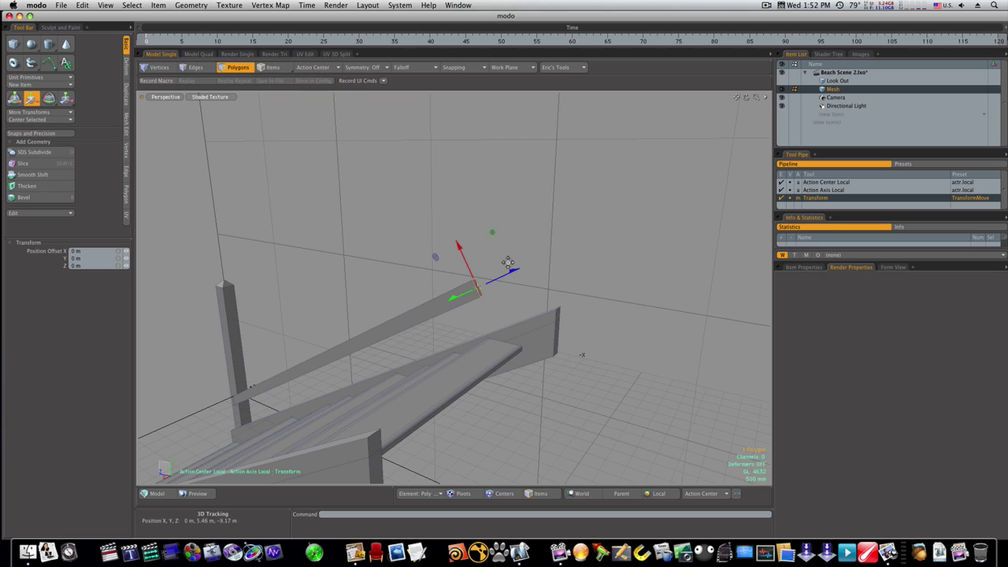
drag(489, 281, 544, 257)
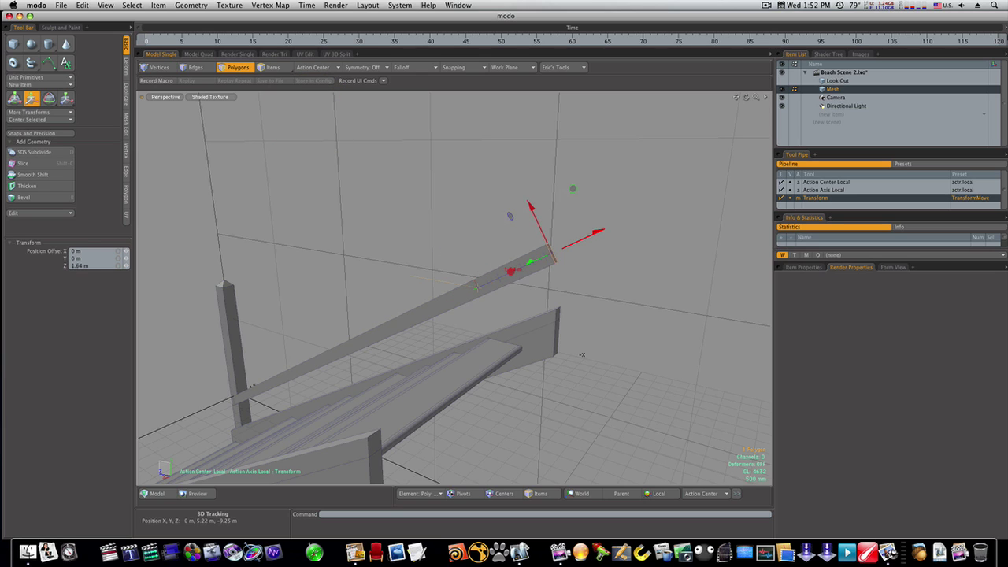
click(593, 237)
key(space)
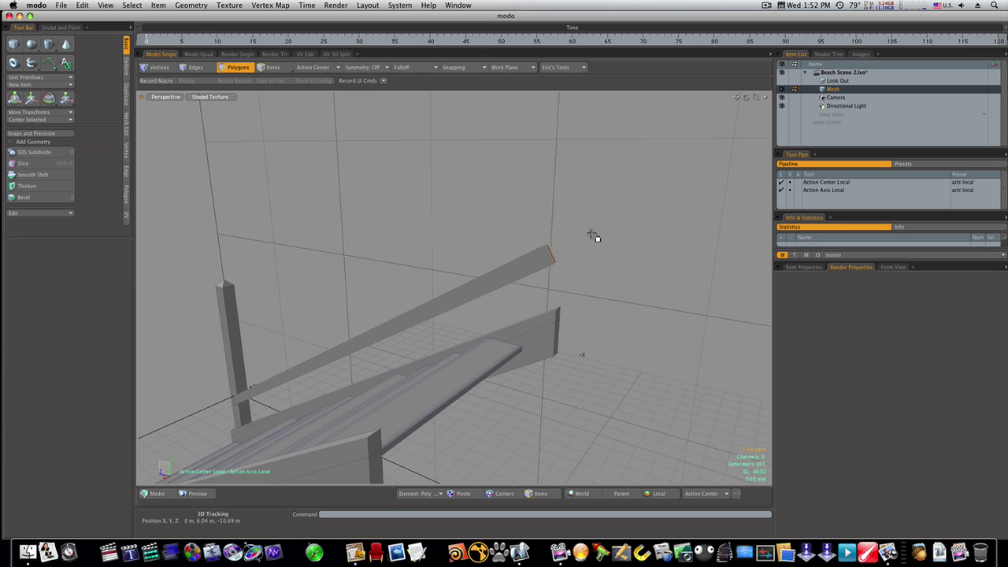
- With the Automatic action center, scale the handrail's upper end edges to about 3.5% in Z to make the end vertical, and clear the selection
key(space)
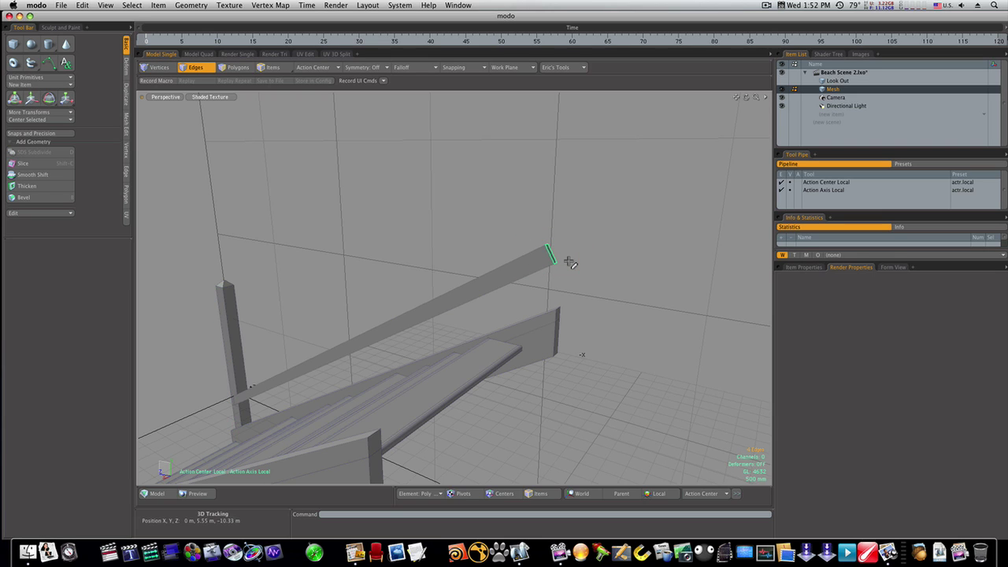
key(r)
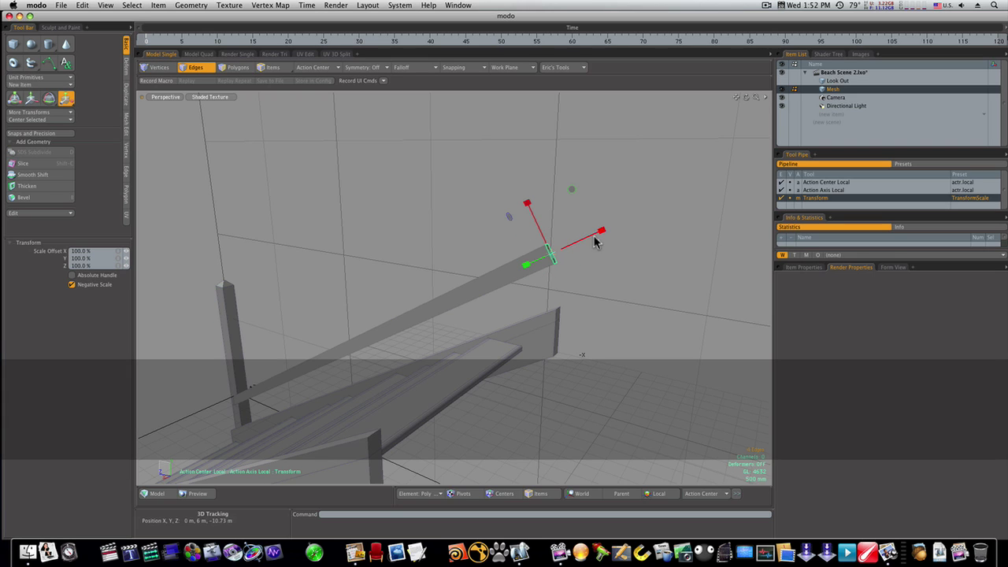
click(333, 68)
click(334, 72)
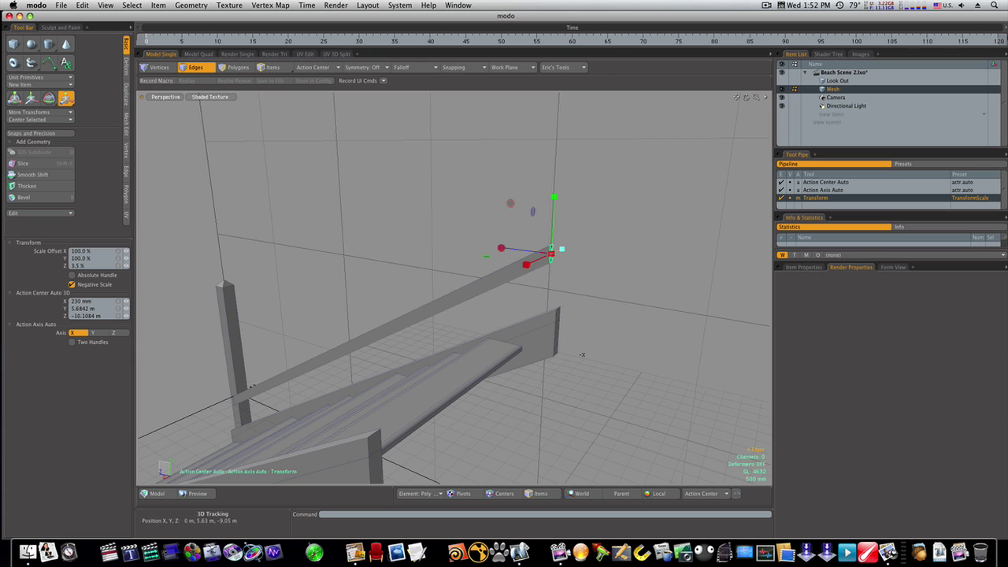
key(q)
click(568, 310)
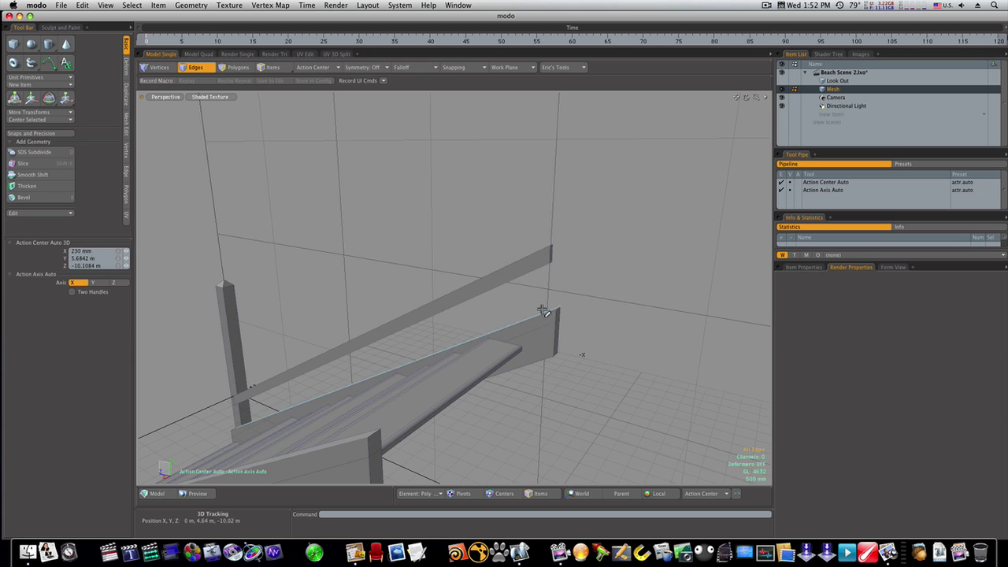
- Extend the handrail's lower end face about 150 mm along its local Z axis into the post, using the Local action center
alt+drag(448, 326, 394, 383)
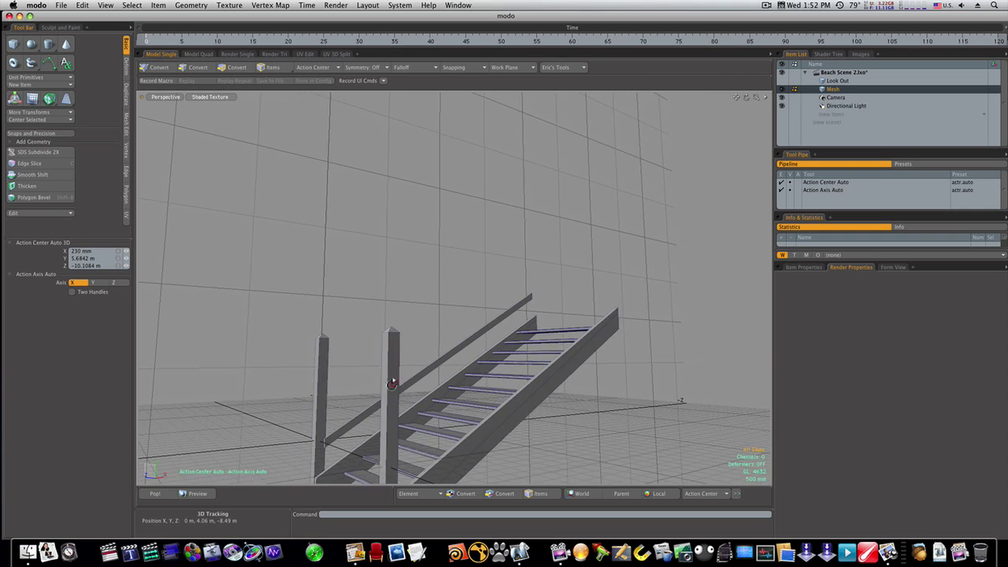
ctrl+alt+drag(333, 436, 383, 412)
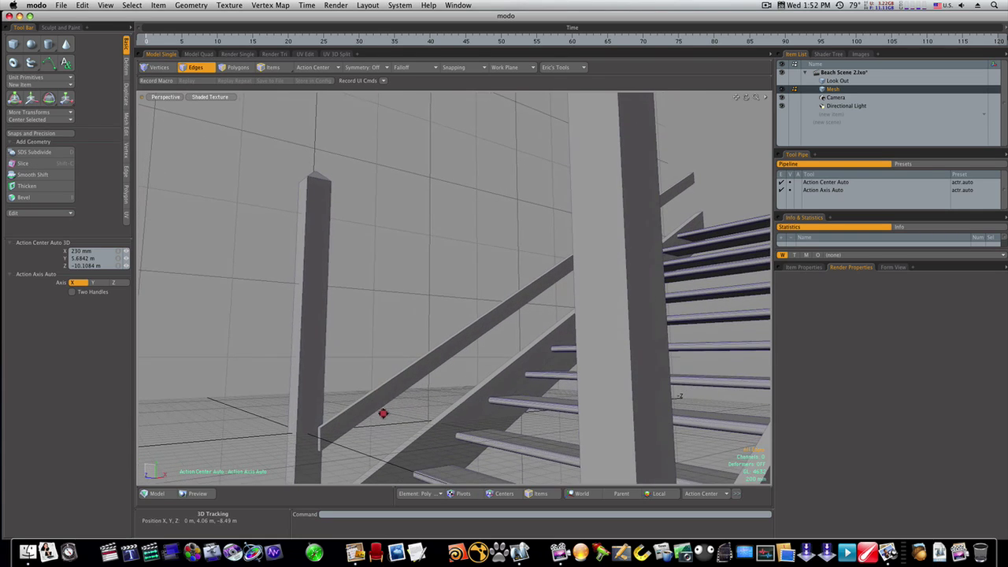
click(320, 439)
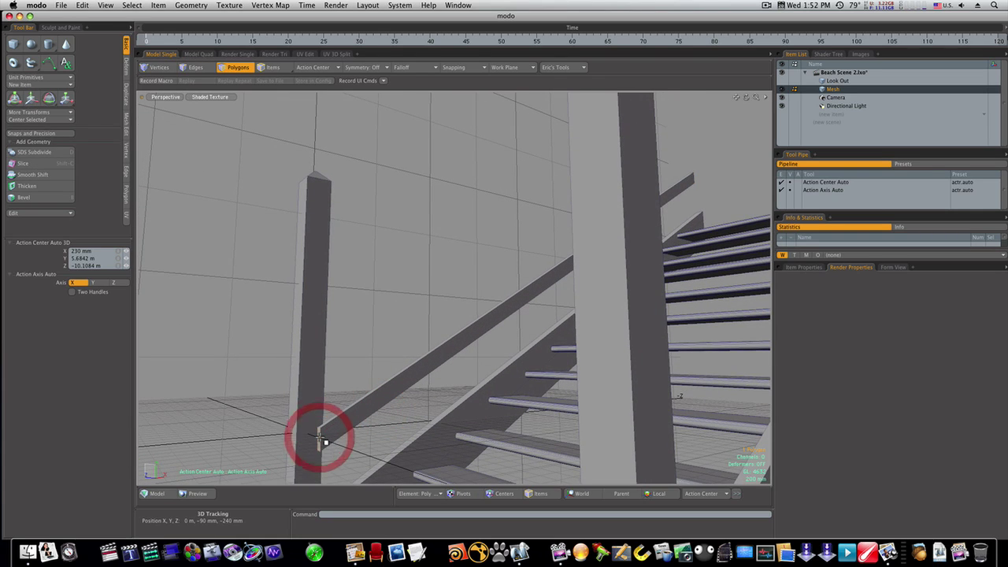
key(w)
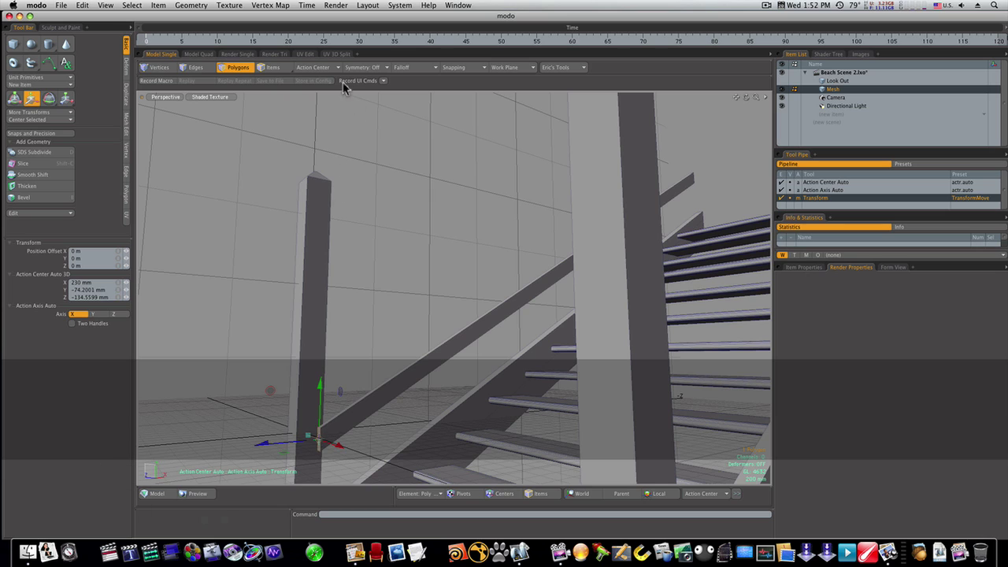
click(336, 71)
click(333, 110)
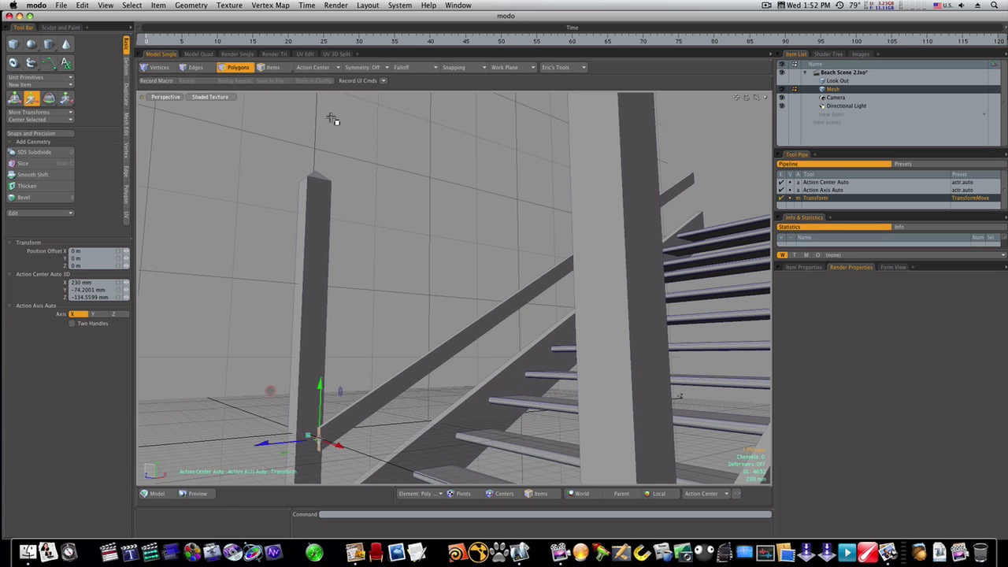
click(324, 69)
click(322, 70)
click(326, 69)
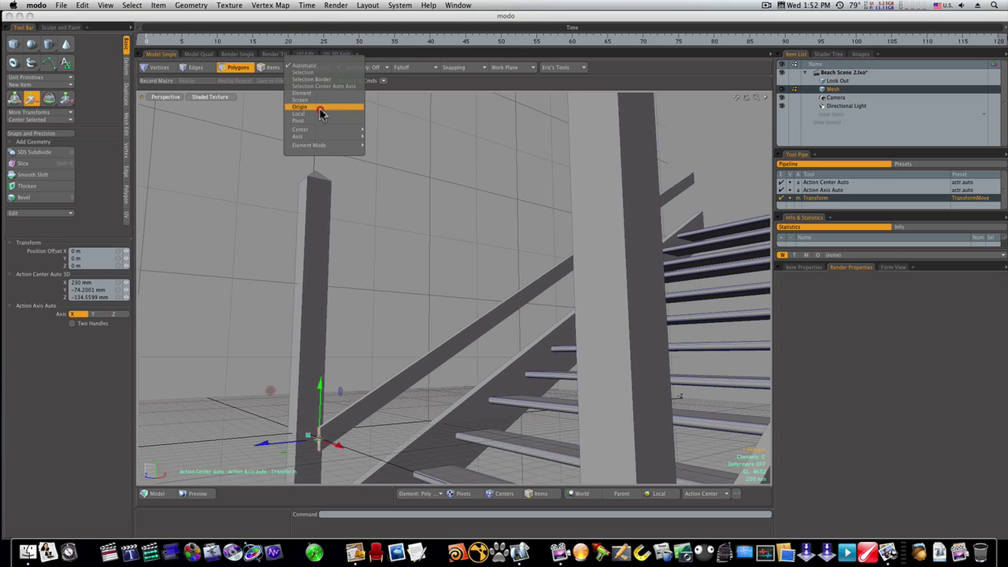
click(322, 108)
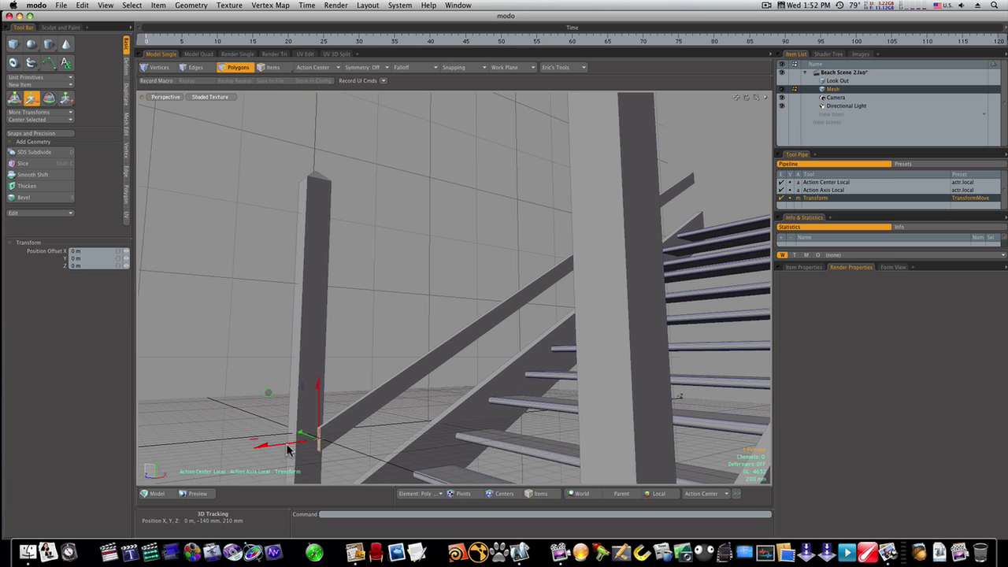
drag(287, 445, 278, 446)
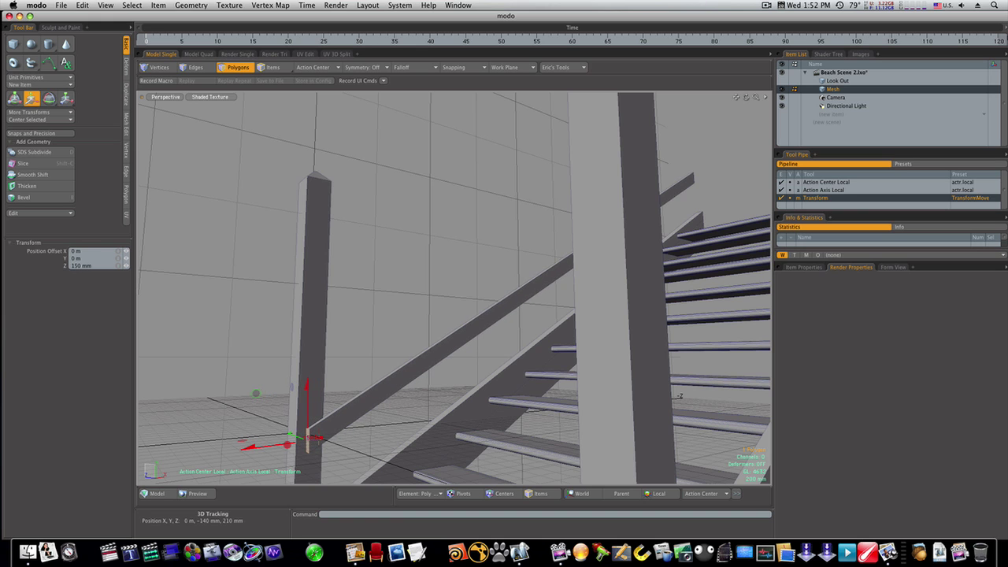
key(q)
- Duplicate the handrail and move the copy about 820 mm up in Y, using the Automatic action center
click(380, 423)
alt+drag(380, 423, 369, 418)
ctrl+alt+drag(457, 384, 416, 384)
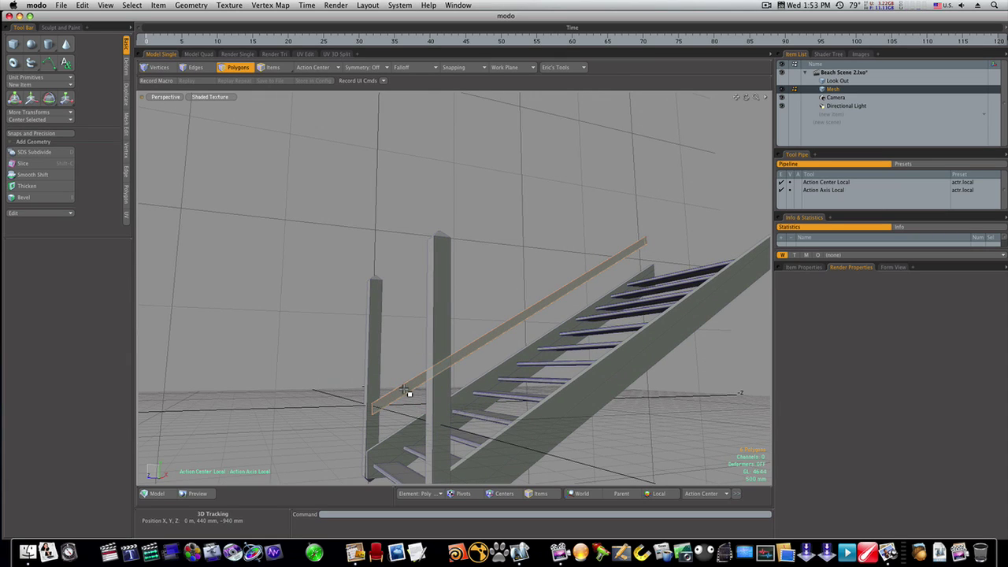
key(w)
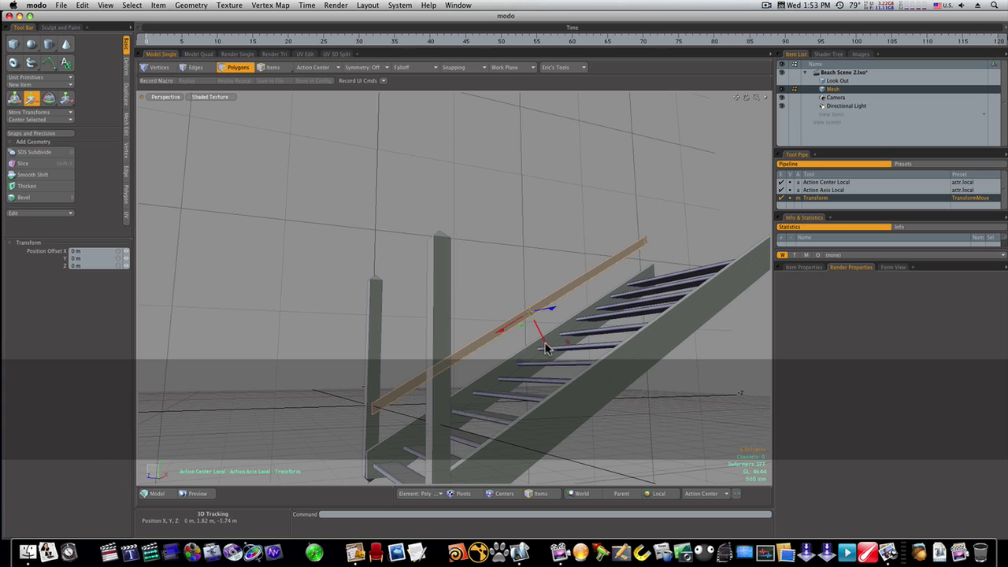
click(320, 69)
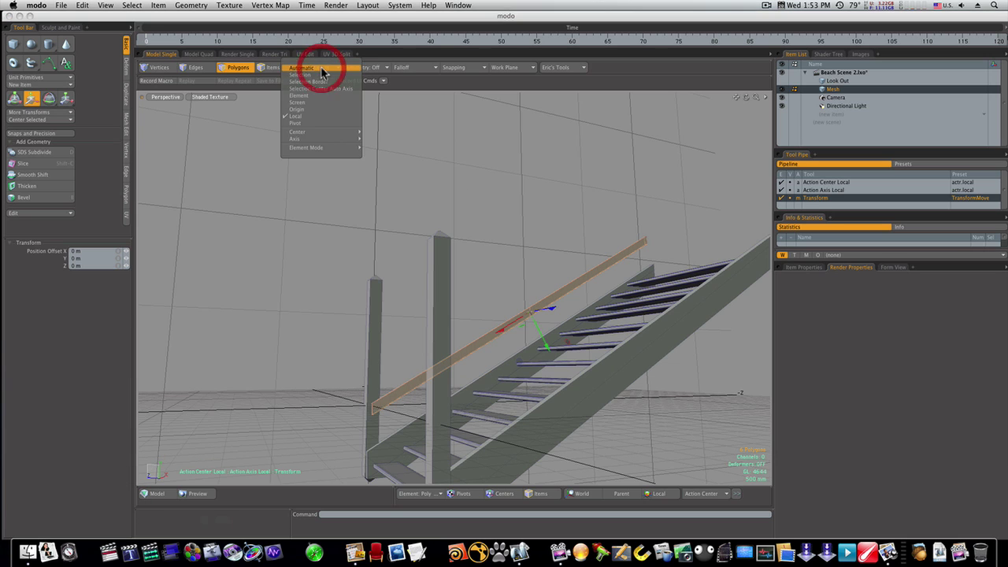
click(319, 79)
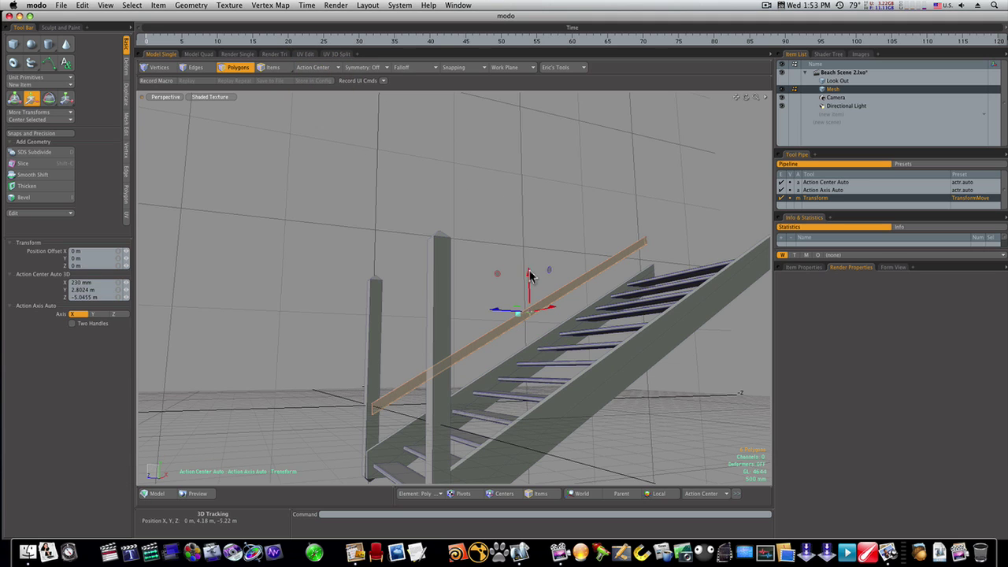
drag(530, 275, 529, 243)
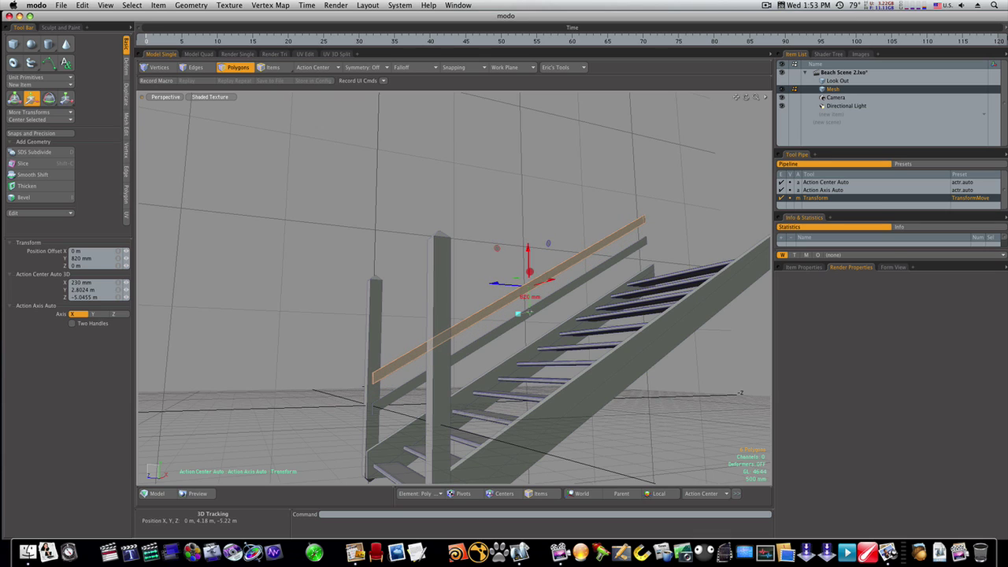
key(q)
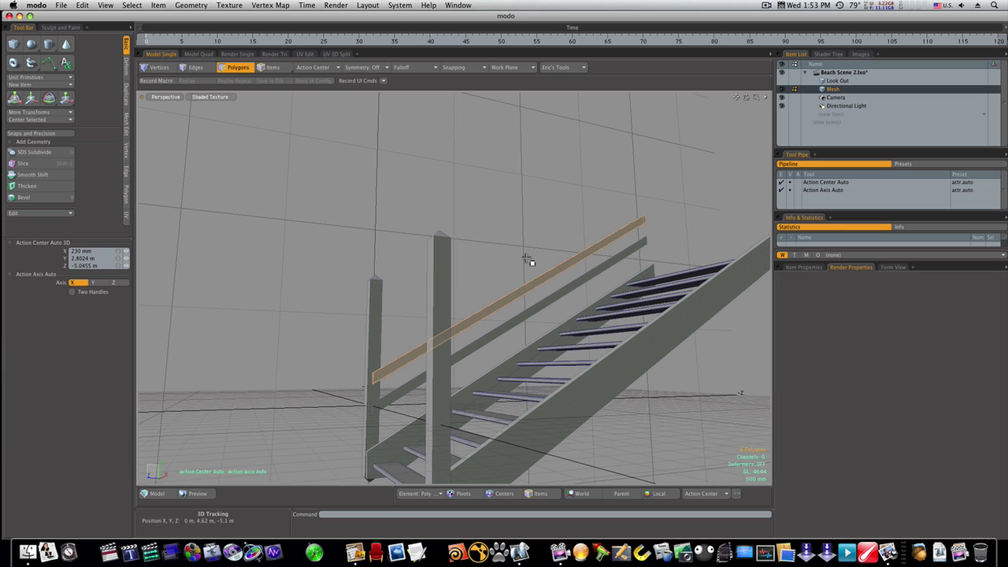
- Duplicate the raised handrail, move the copy about 940 mm further up in Y, and clear the selection
key(w)
drag(528, 262, 527, 288)
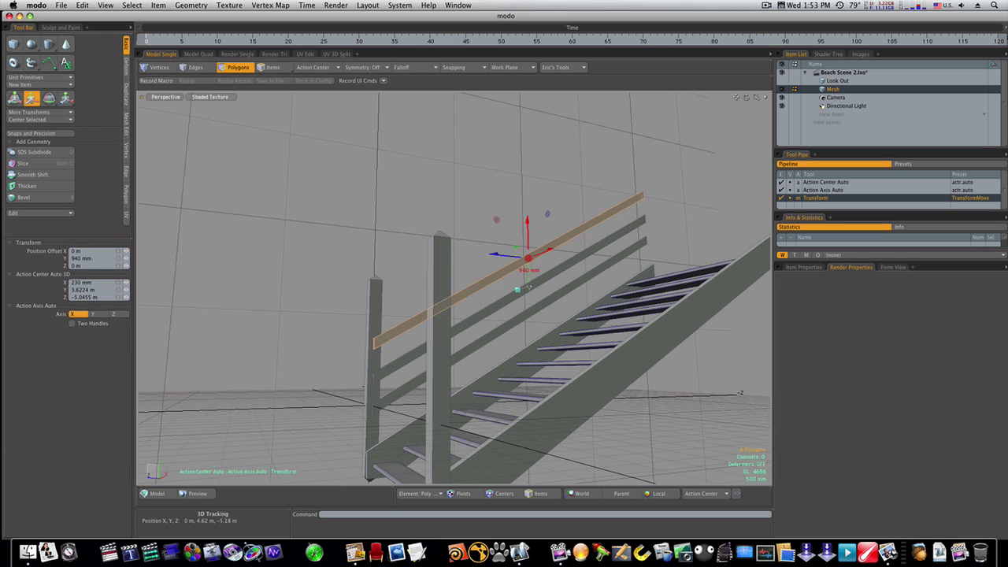
click(493, 226)
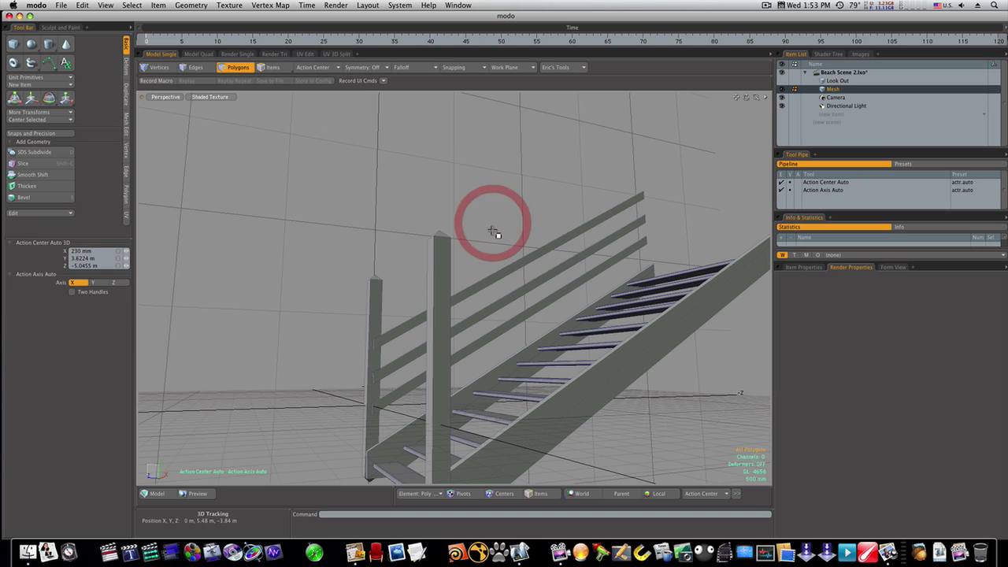
- Select all three handrails and place a duplicate set about 4.58 m away in X, on the other side of the stairs
alt+drag(486, 252, 559, 265)
key(3)
click(460, 304)
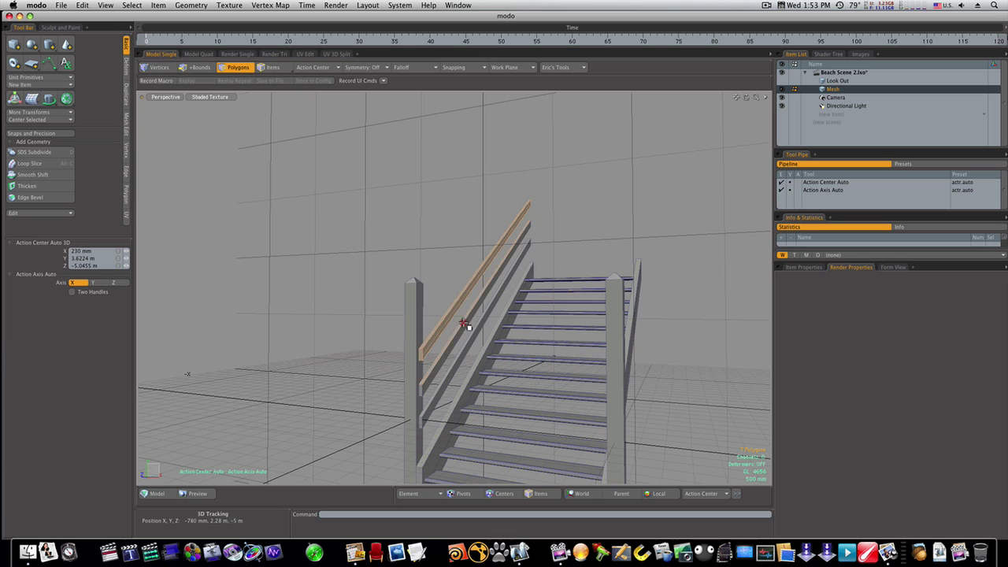
shift+click(462, 323)
shift+click(471, 342)
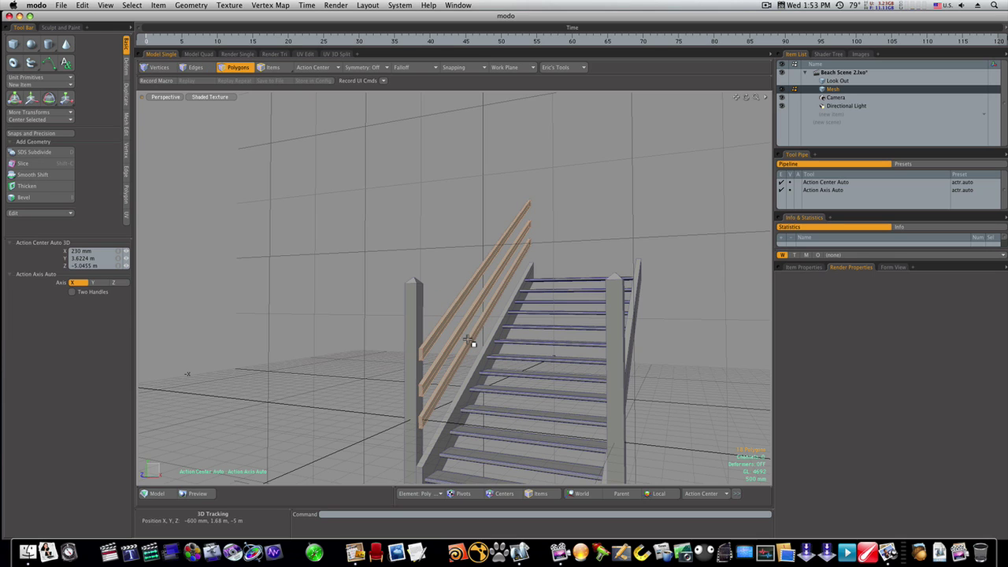
key(w)
drag(512, 289, 609, 333)
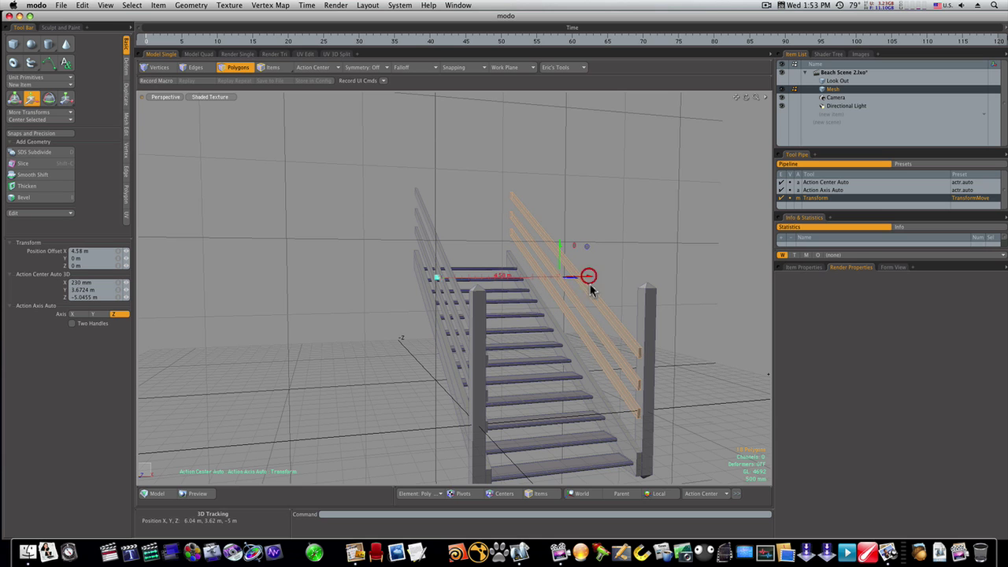
alt+drag(593, 290, 592, 366)
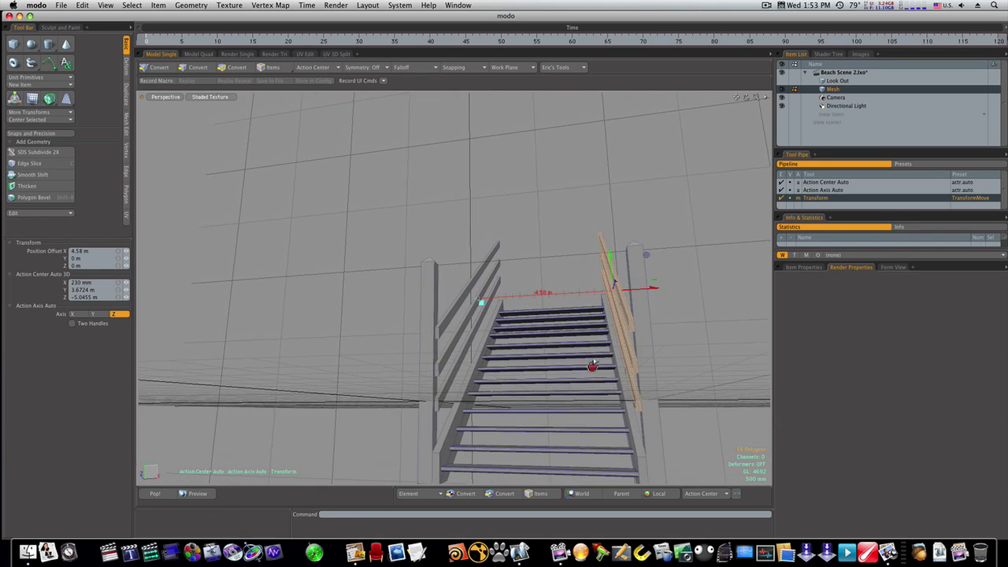
key(Escape)
key(Escape)
alt+drag(559, 320, 623, 339)
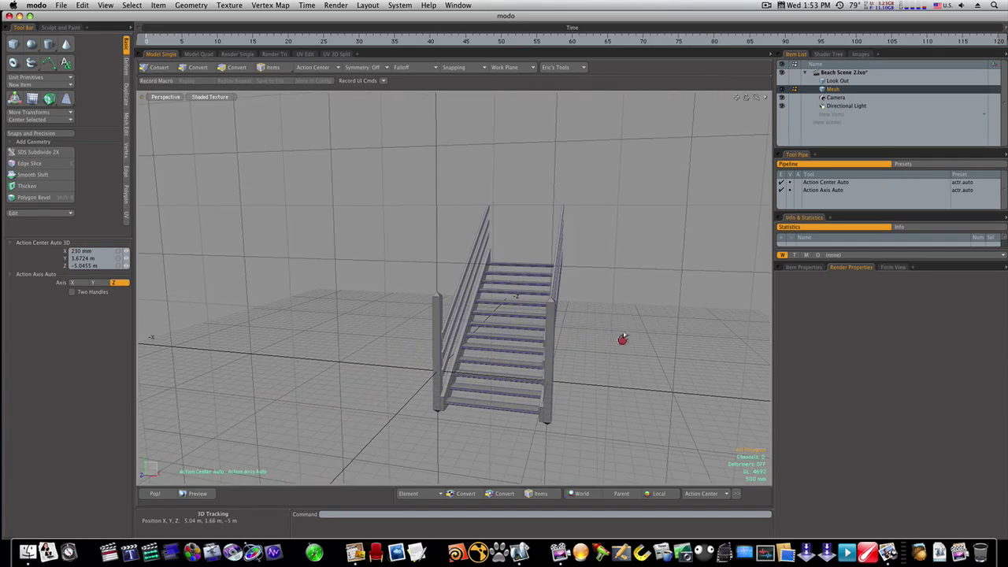
alt+drag(576, 253, 480, 293)
key(3)
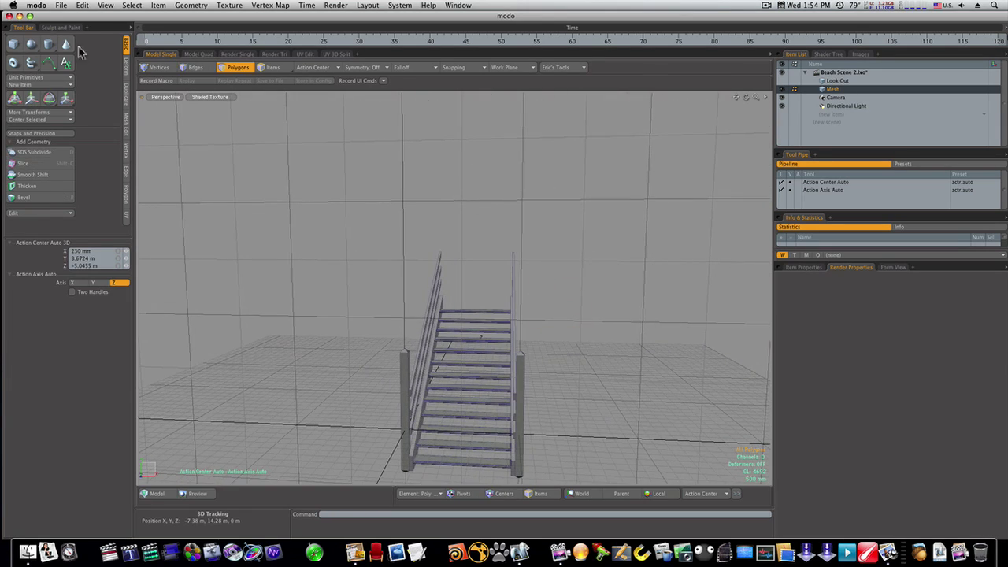
click(14, 45)
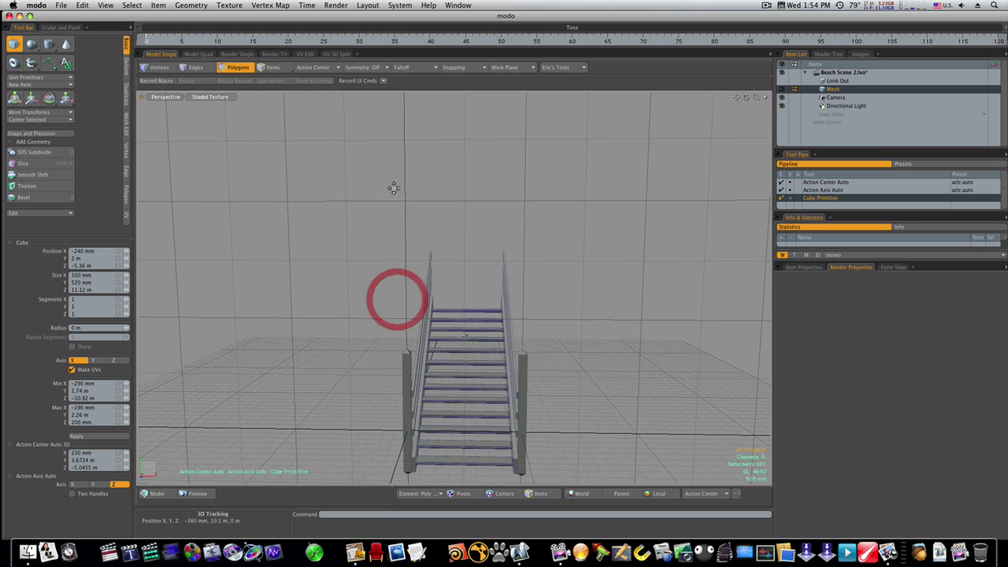
drag(371, 154, 611, 446)
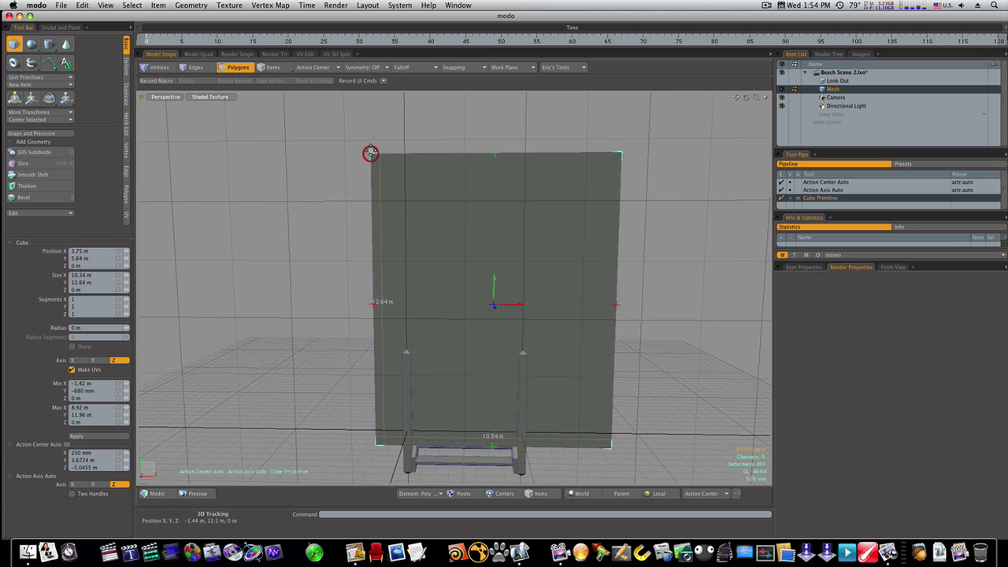
alt+drag(425, 269, 529, 297)
drag(529, 296, 355, 266)
drag(580, 302, 581, 302)
alt+drag(363, 267, 342, 244)
alt+drag(506, 256, 626, 281)
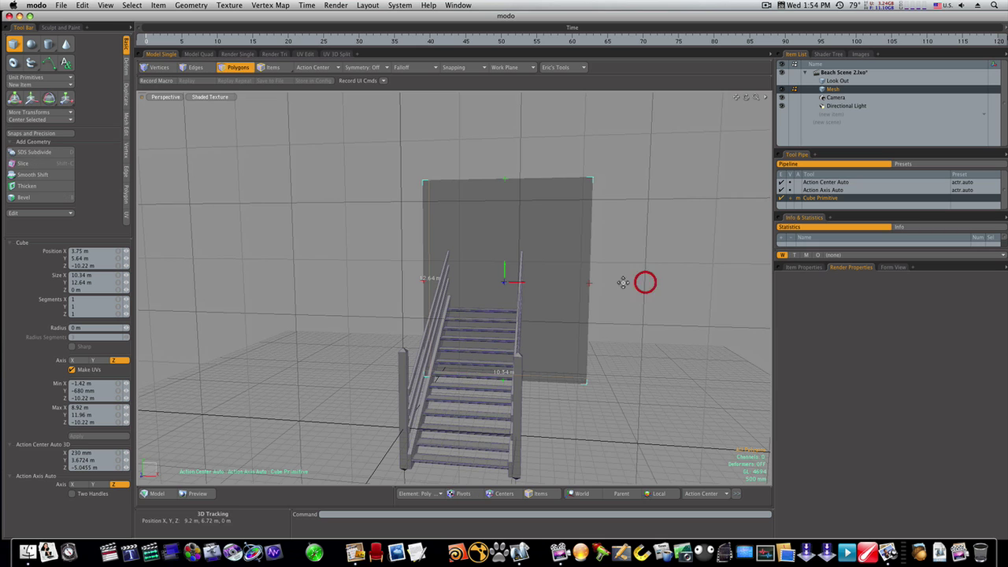
key(super+z)
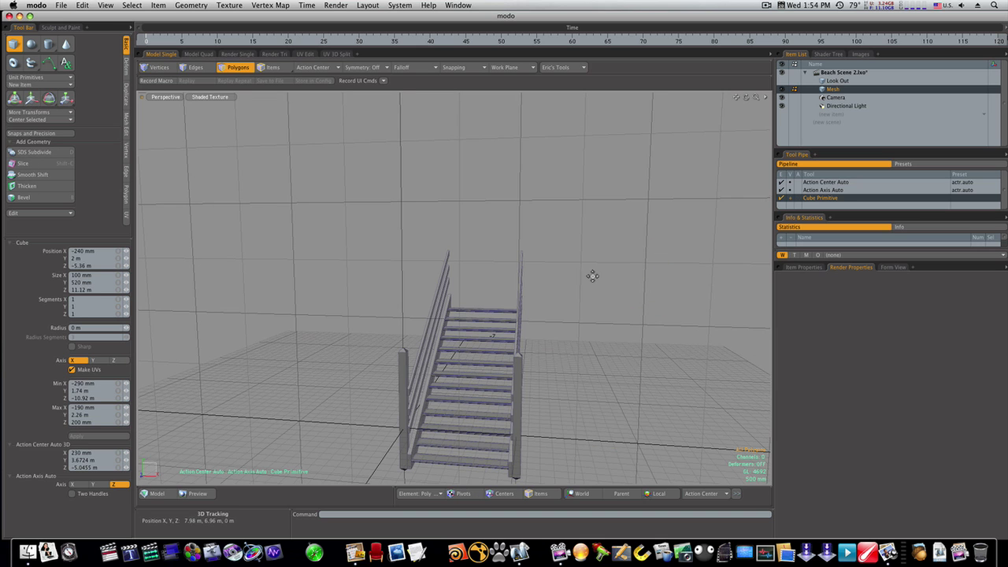
key(q)
- In the Top view, draw a flat box about 13.45 m by 6.75 m across the upper end of the stairs
alt+drag(412, 252, 450, 316)
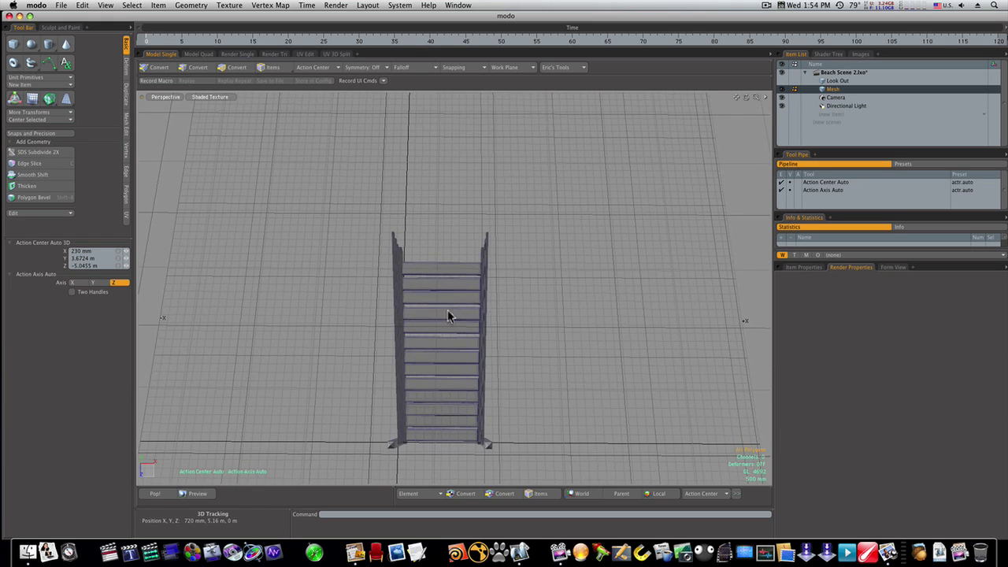
click(12, 45)
key(ctrl+space)
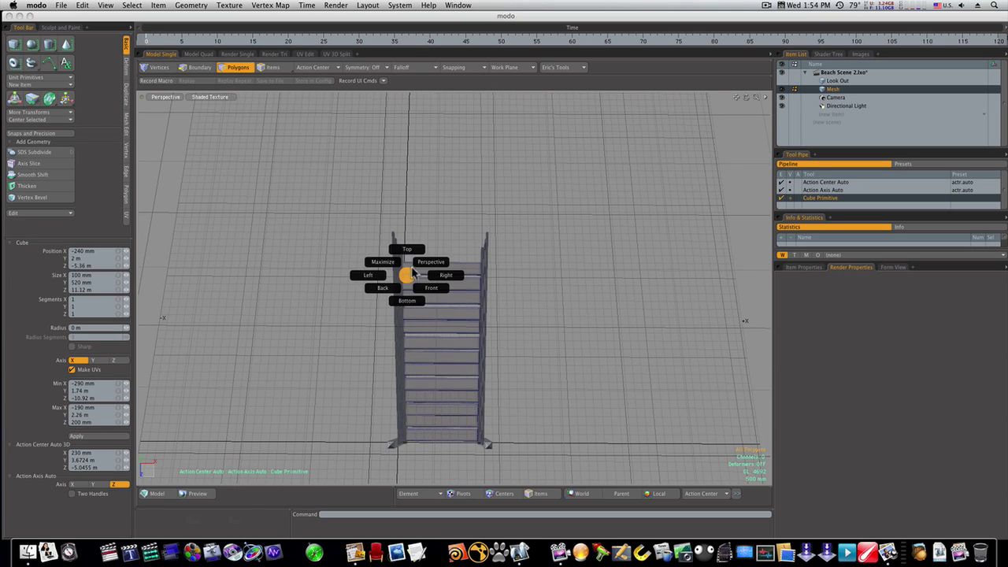
click(409, 254)
ctrl+alt+drag(438, 279, 415, 269)
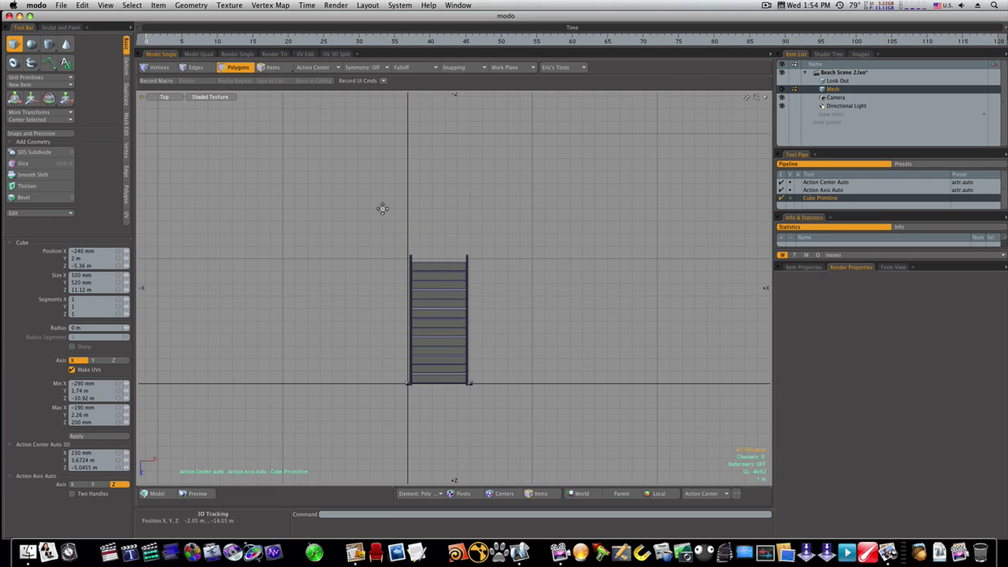
drag(359, 176, 536, 257)
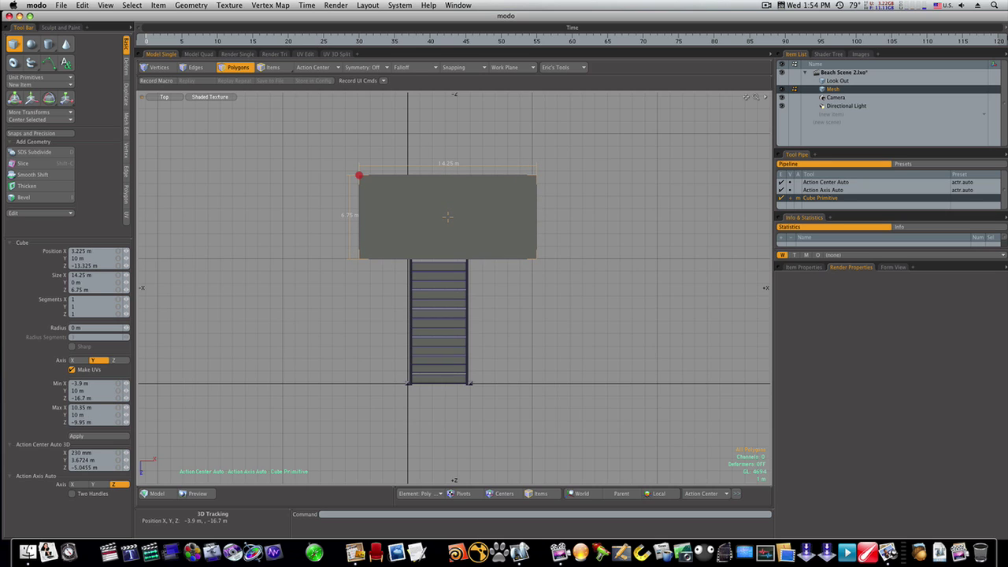
drag(527, 258, 527, 258)
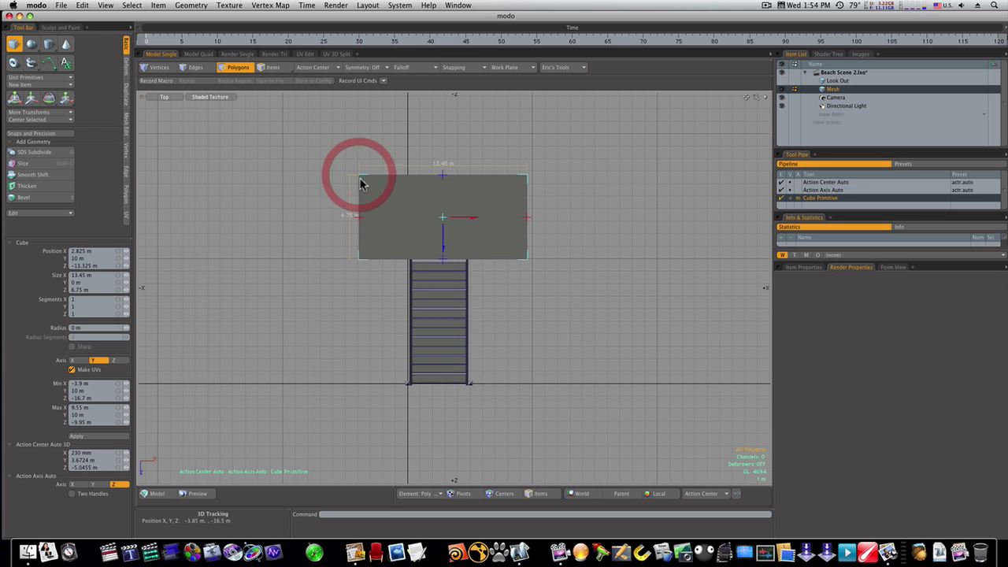
- In the Perspective view, give the box a height of about 1.05 m and lower its center to about 4.275 m in Y
key(ctrl+space)
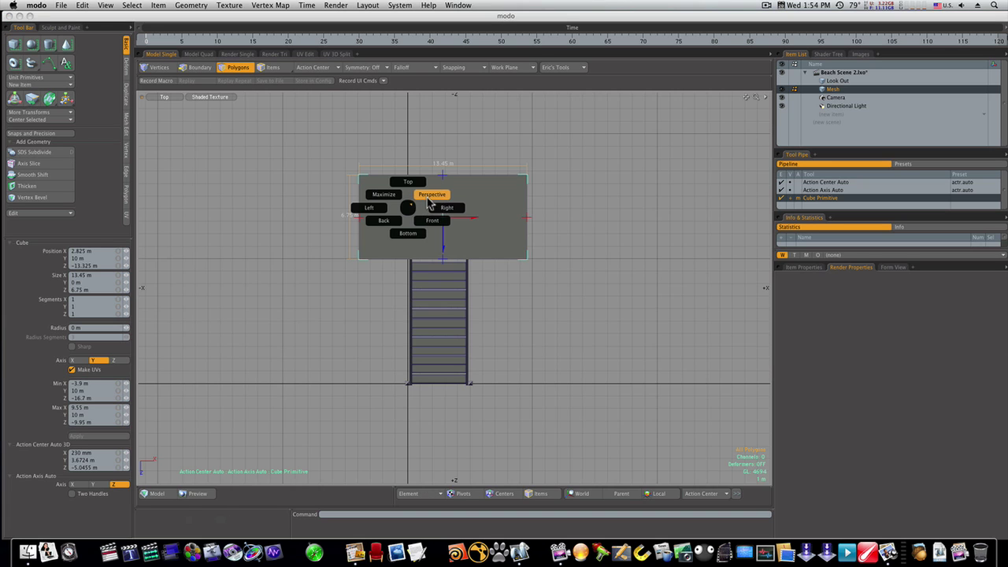
click(430, 203)
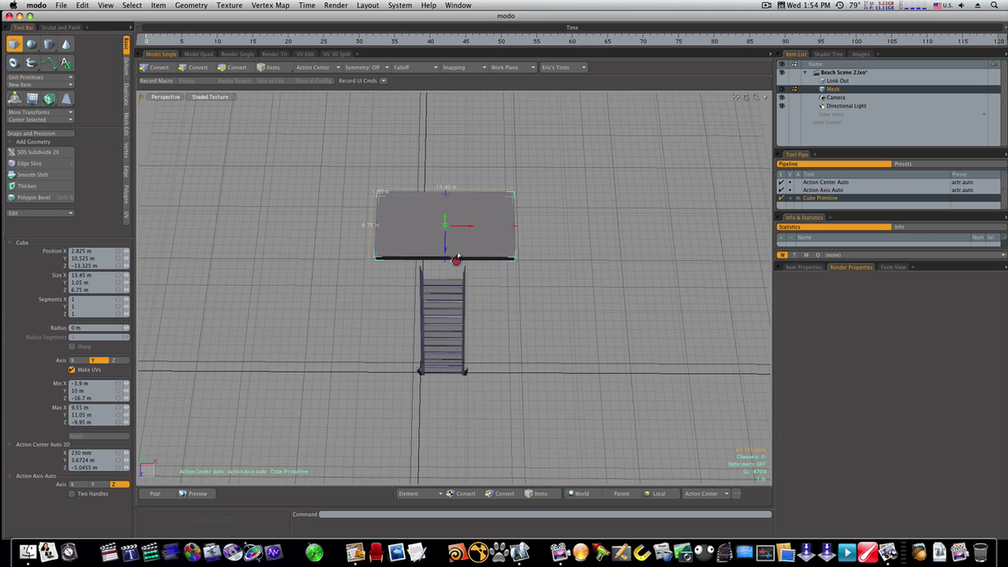
alt+drag(446, 227, 402, 152)
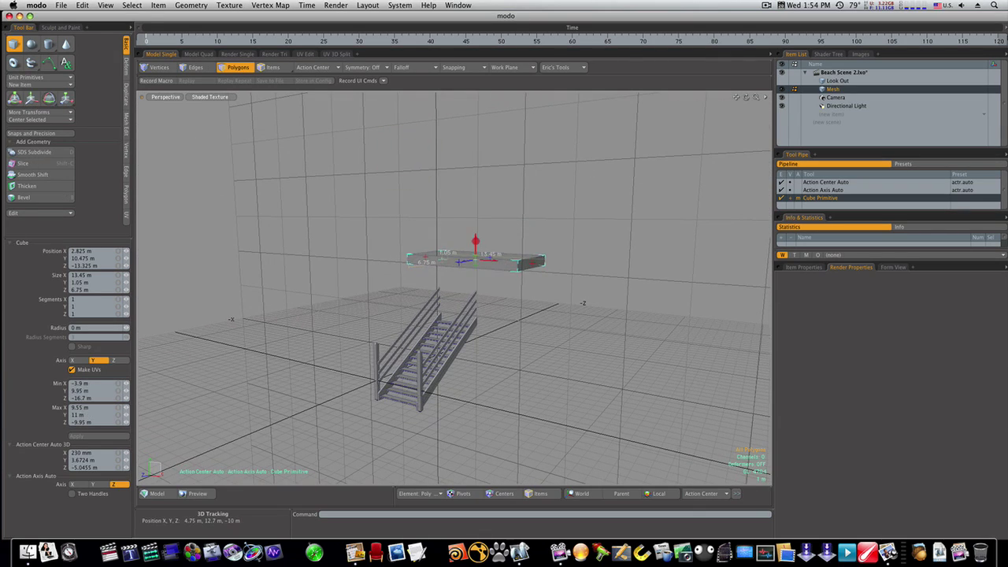
drag(475, 241, 475, 300)
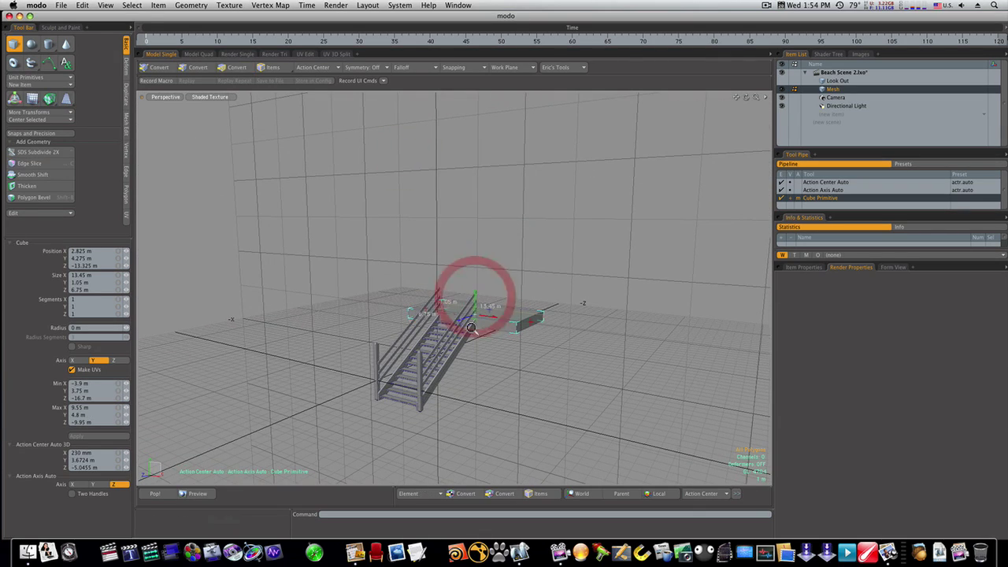
- Move the platform box's center to about 4.37 m in Y and -13.755 m in Z, and scale its height to about 85.5%
ctrl+alt+drag(594, 318, 620, 311)
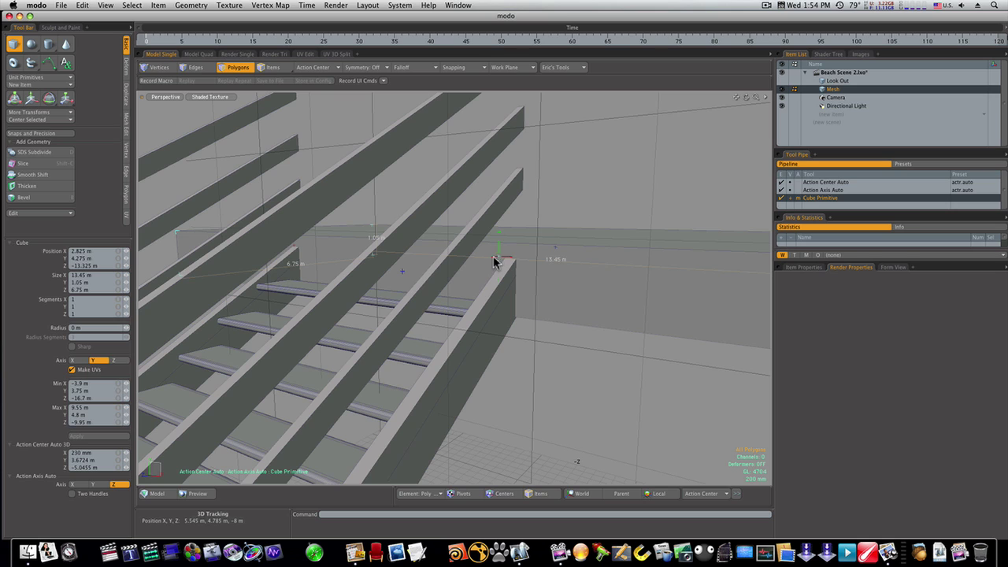
drag(494, 258, 507, 248)
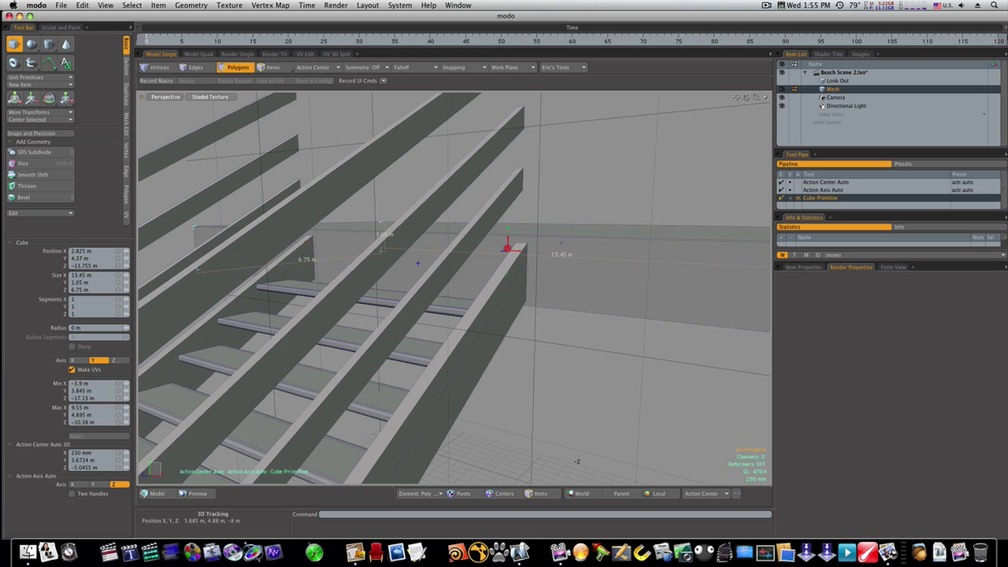
key(r)
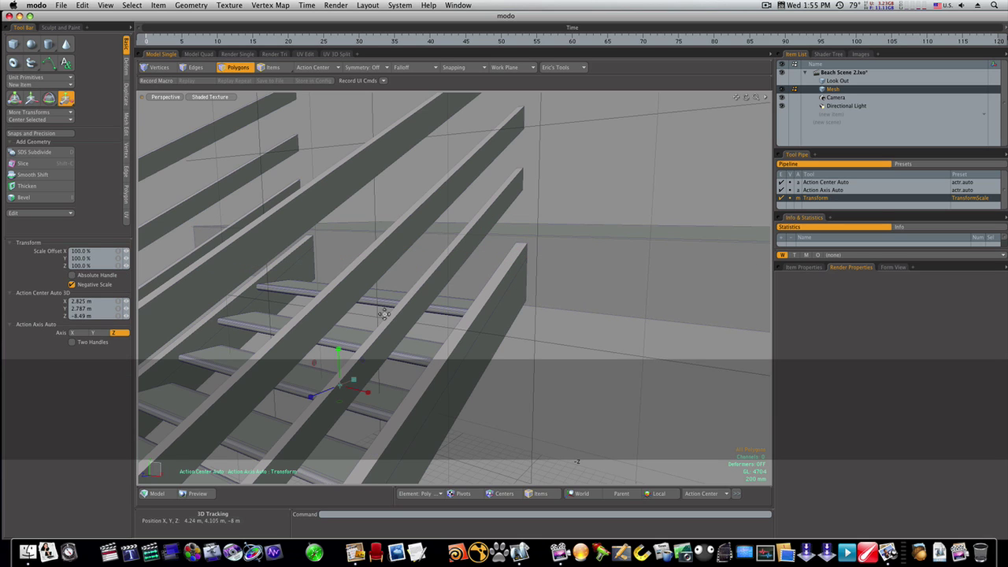
click(569, 263)
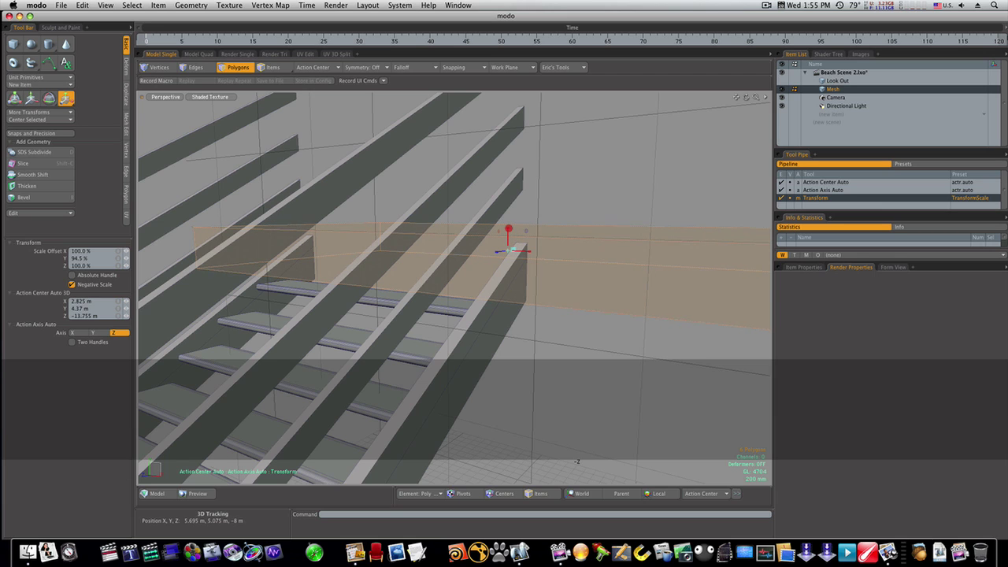
drag(509, 229, 509, 233)
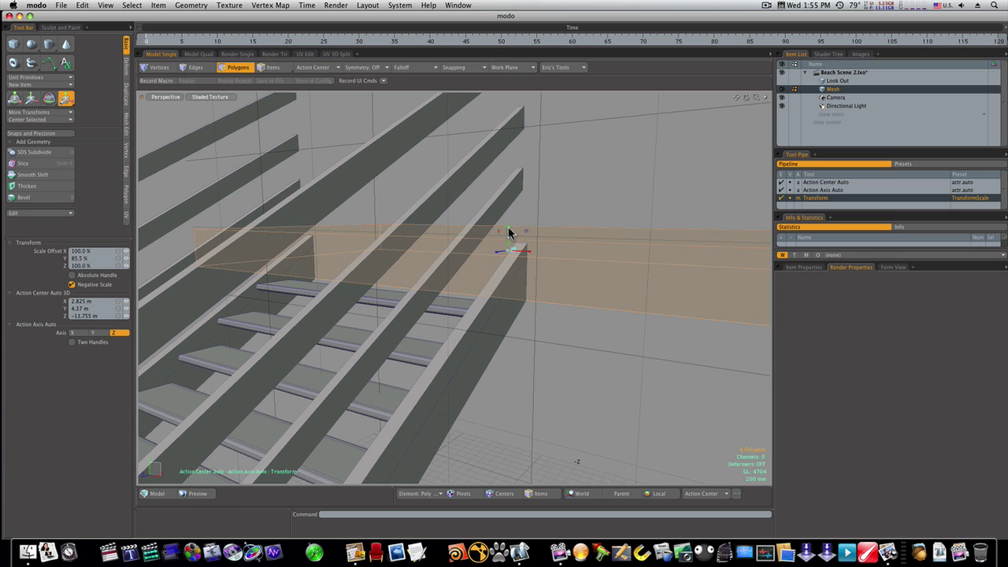
- Lower the platform box about 80 mm in Y and clear the selection
key(w)
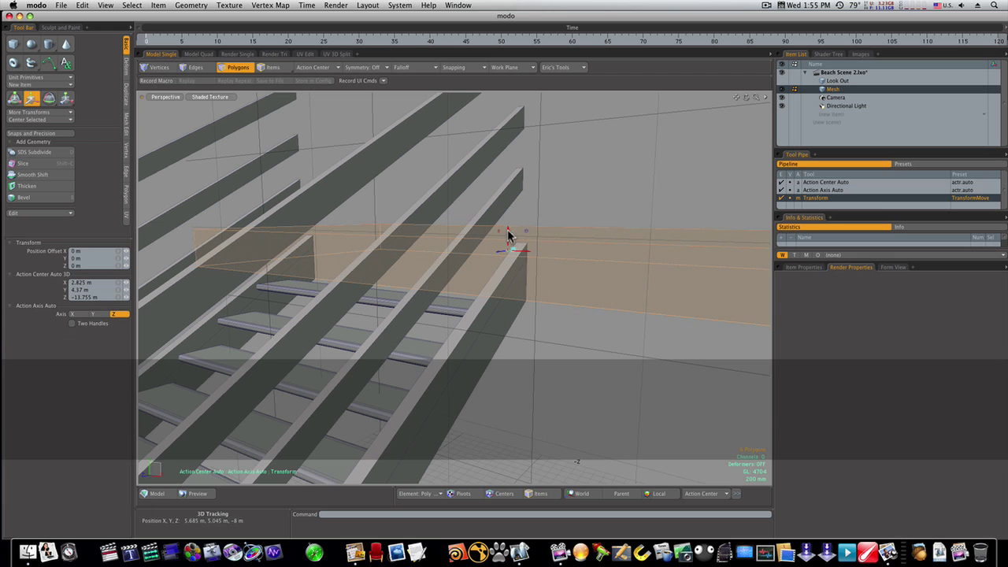
drag(508, 236, 509, 241)
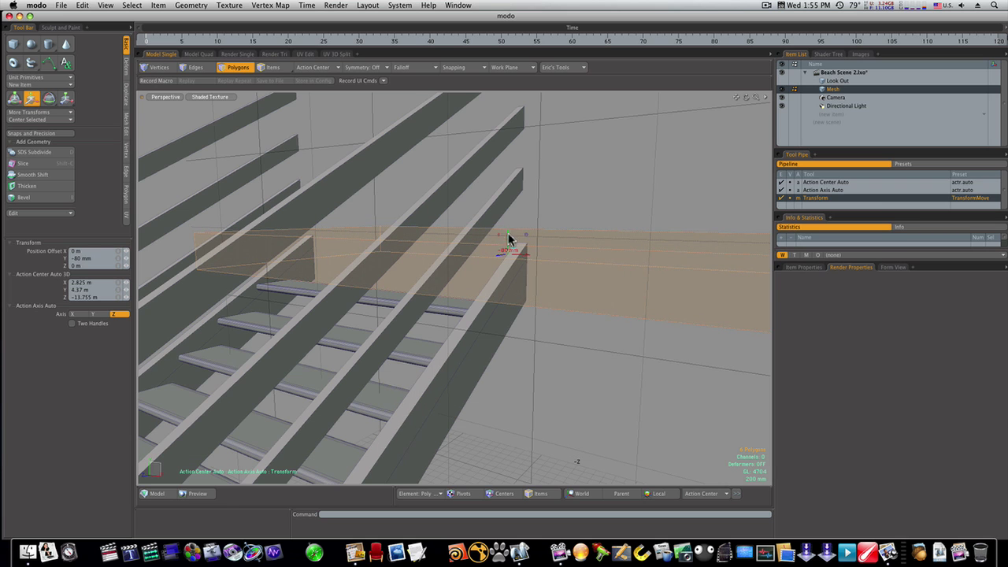
key(q)
click(543, 211)
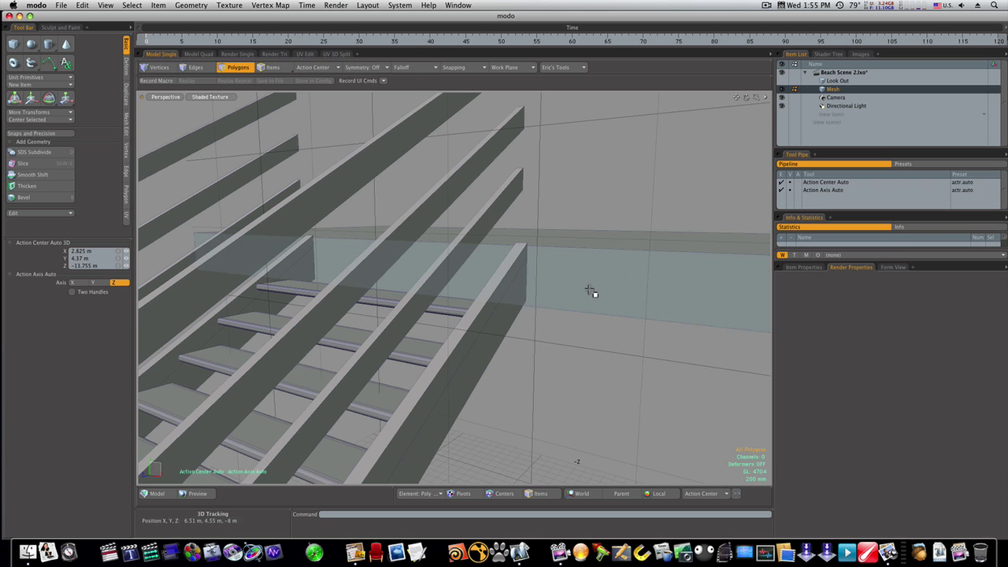
- Select the platform box, raise its center to about 4.34 m in Y, and clear the selection
alt+drag(590, 291, 568, 291)
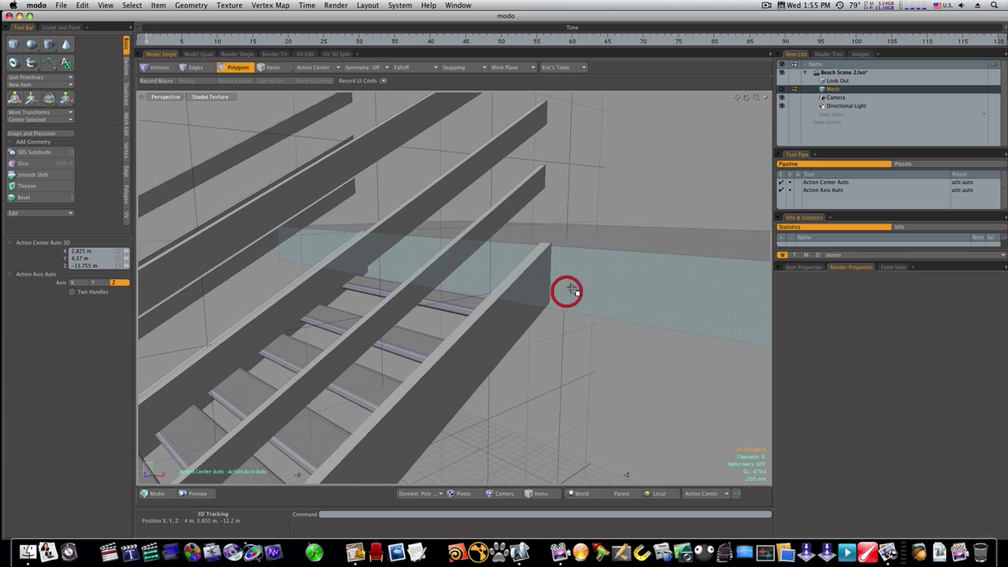
click(568, 292)
key(w)
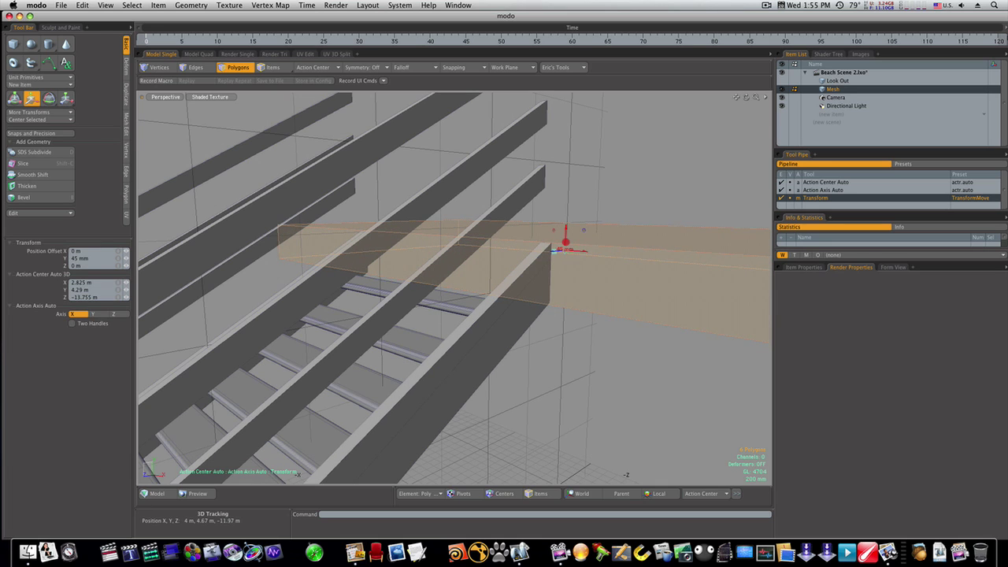
key(space)
click(669, 198)
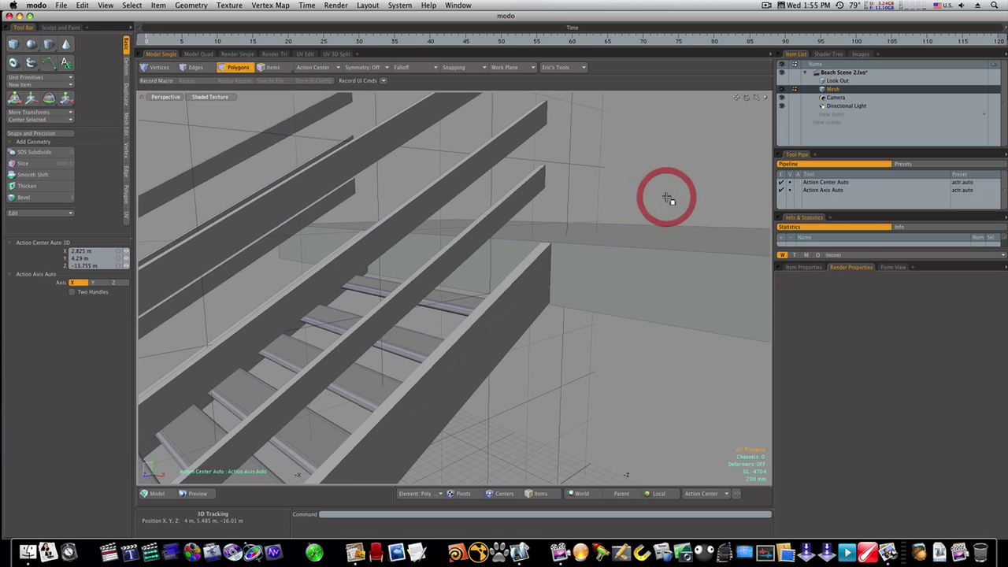
- Select the whole platform box at the upper end of the stairs for another move
click(592, 254)
key(w)
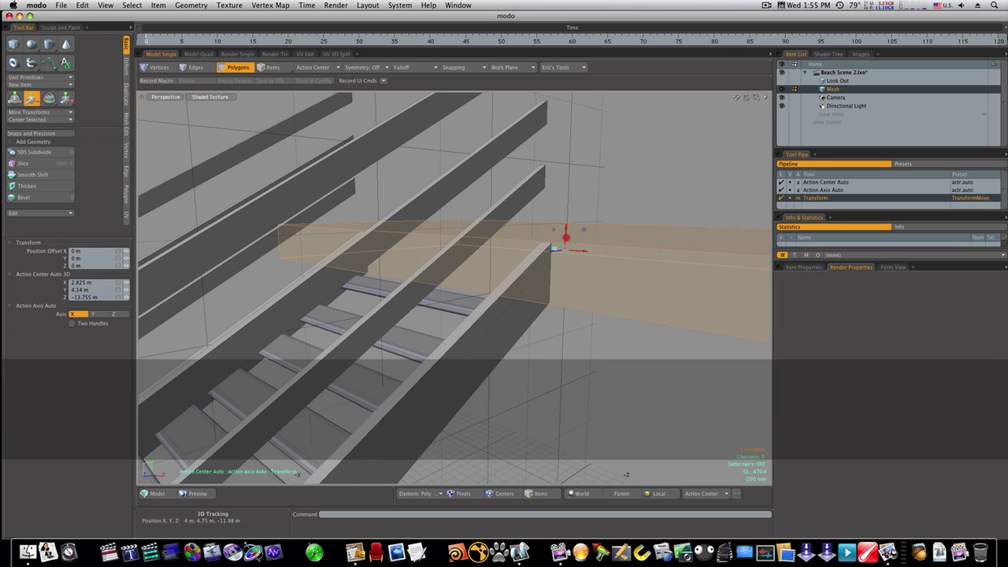